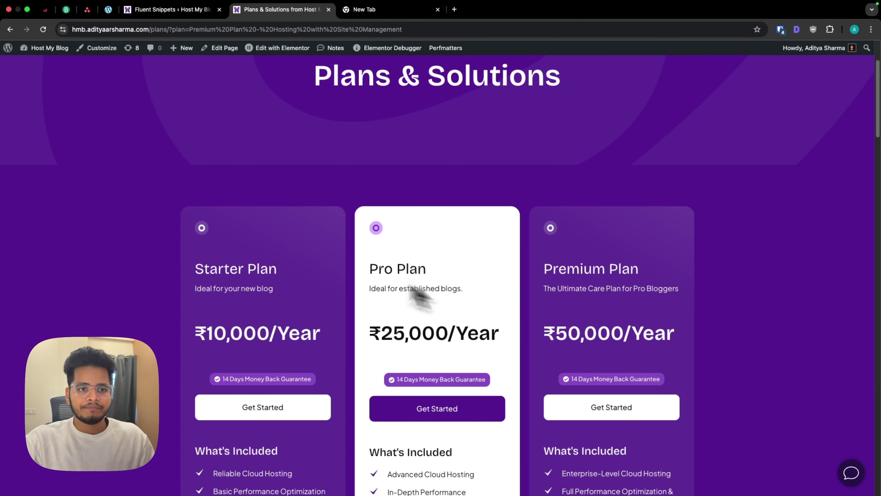
Step: Look over the Starter, Pro and Premium plan cards on the Plans & Solutions page
scroll(438, 301, "down", 4)
scroll(364, 213, "up", 4)
scroll(277, 187, "down", 4)
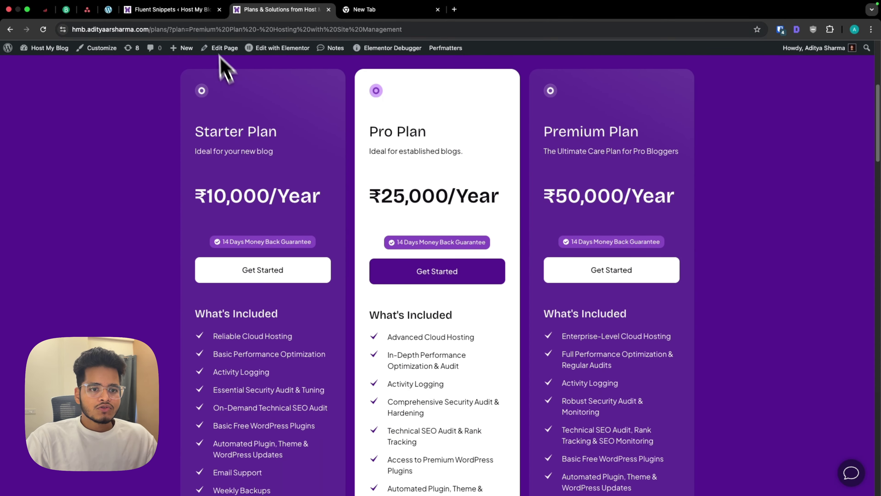
scroll(250, 173, "up", 5)
scroll(312, 226, "down", 3)
scroll(351, 243, "up", 3)
scroll(335, 230, "down", 5)
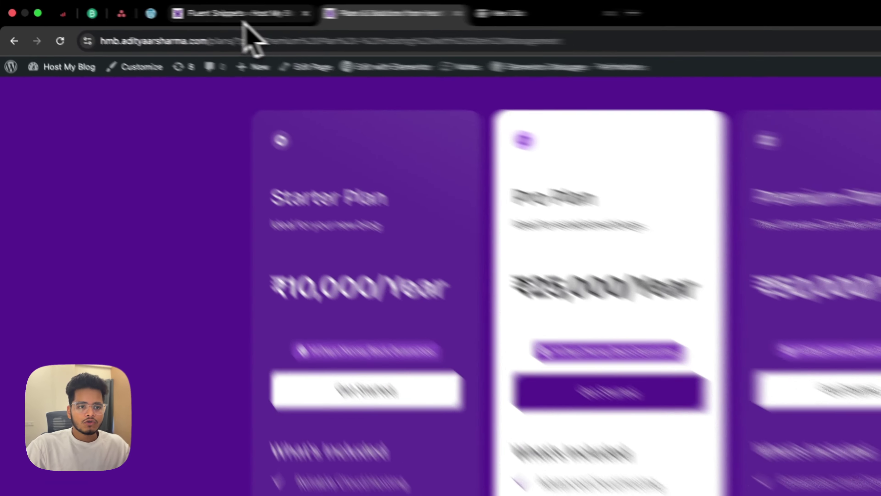
Step: Open the Plan Booking Form popup template from the WordPress popups list in the Elementor editor, in its own browser tab
left_click(167, 10)
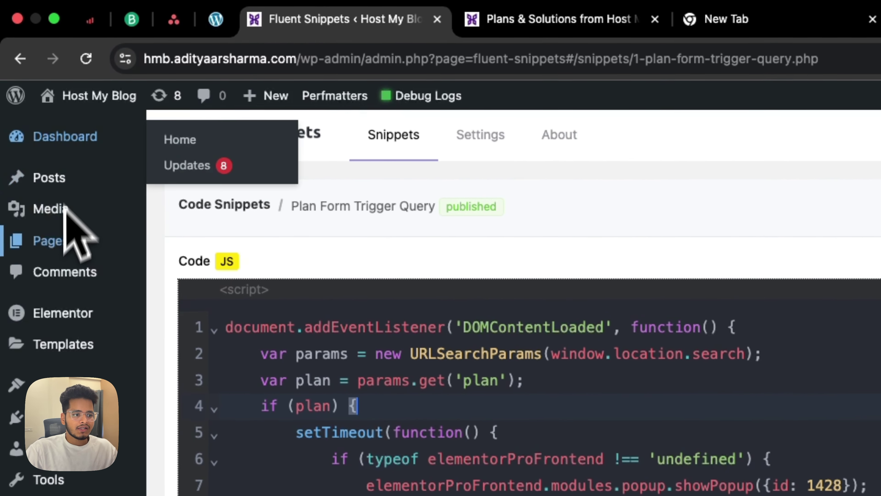
mouse_move(64, 313)
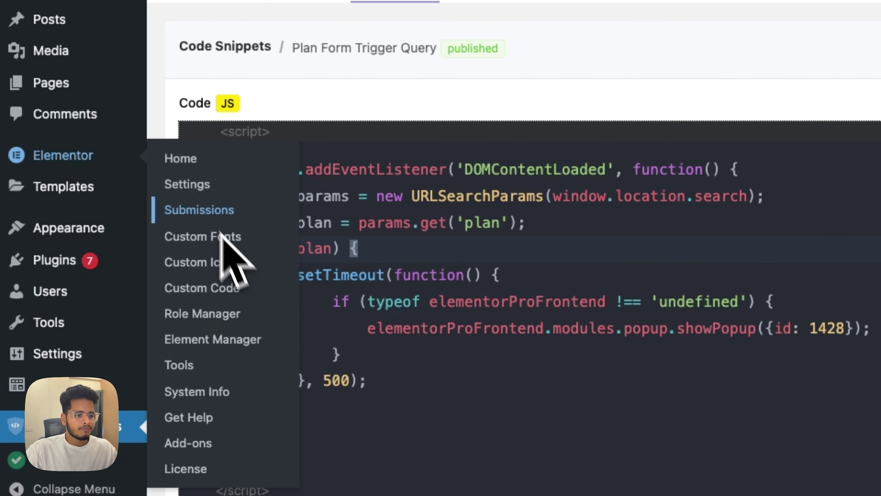
mouse_move(79, 187)
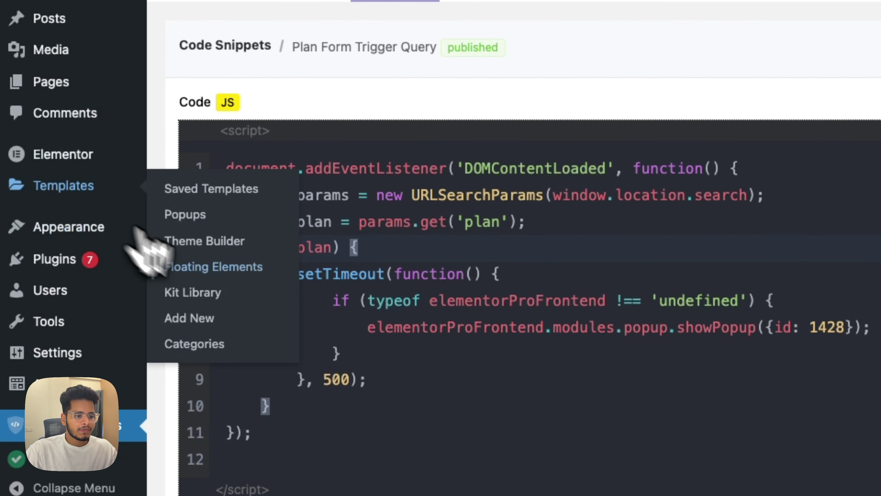
left_click(230, 214)
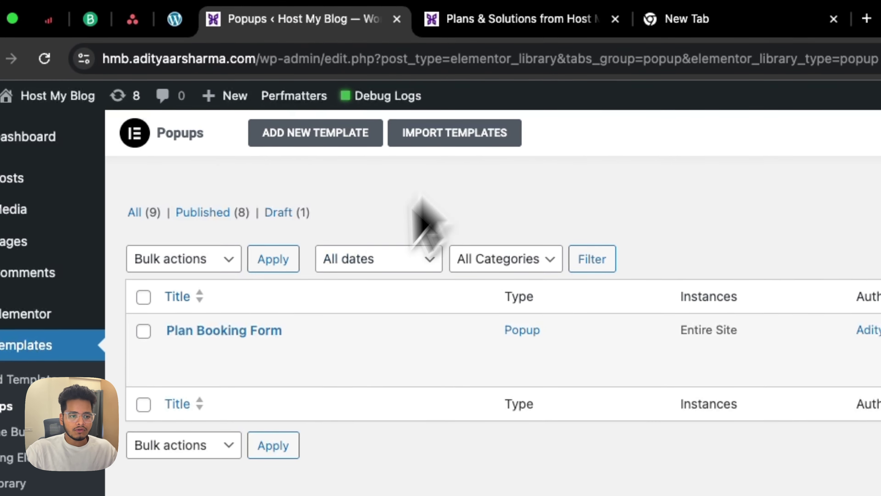
mouse_move(364, 191)
right_click(222, 371)
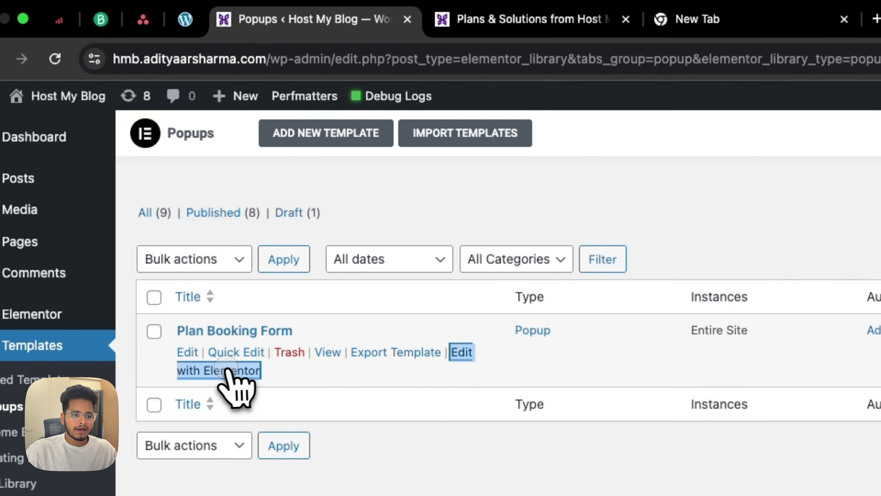
left_click(283, 375)
left_click(382, 19)
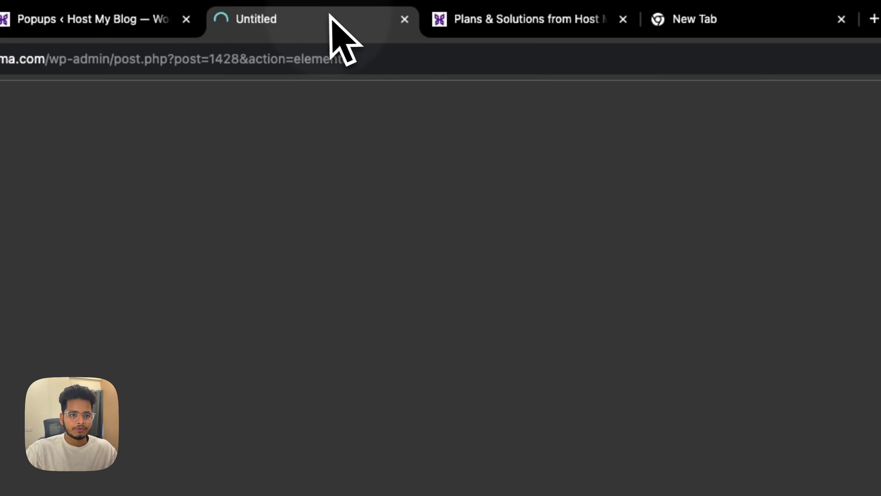
left_click(513, 19)
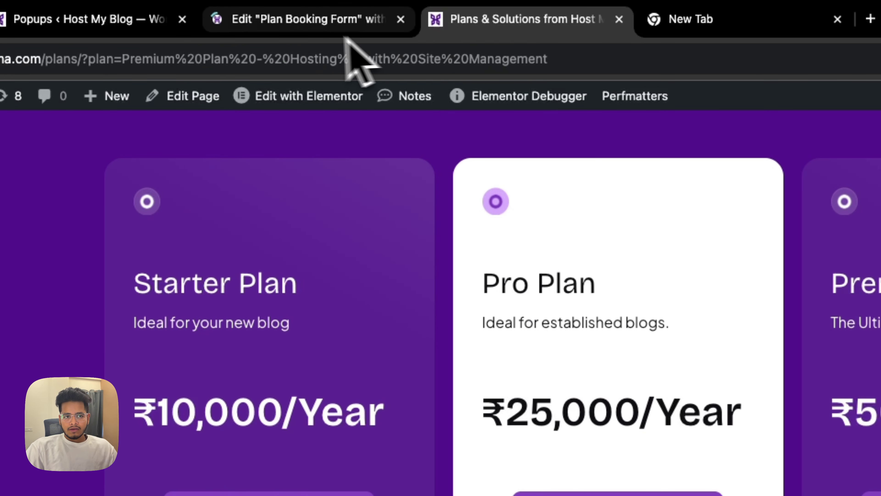
left_click(313, 33)
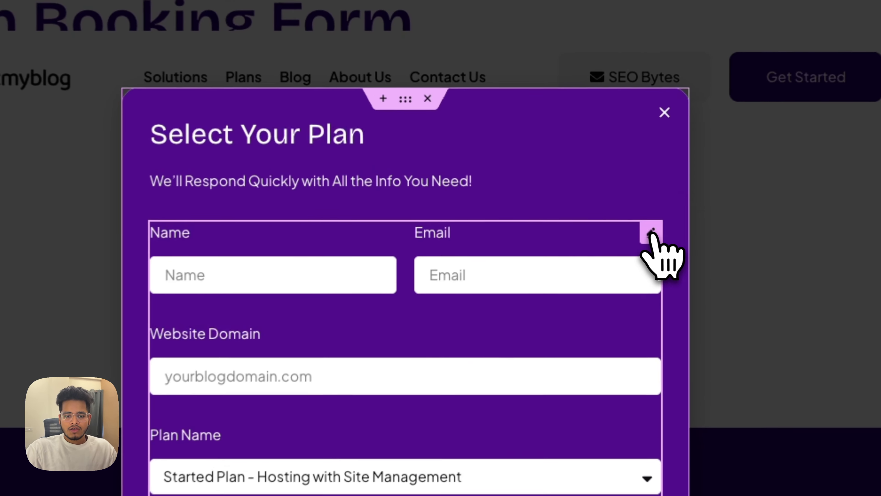
Step: Open the popup form's settings and review the content options of its fields, from Name through Plan Name
left_click(581, 194)
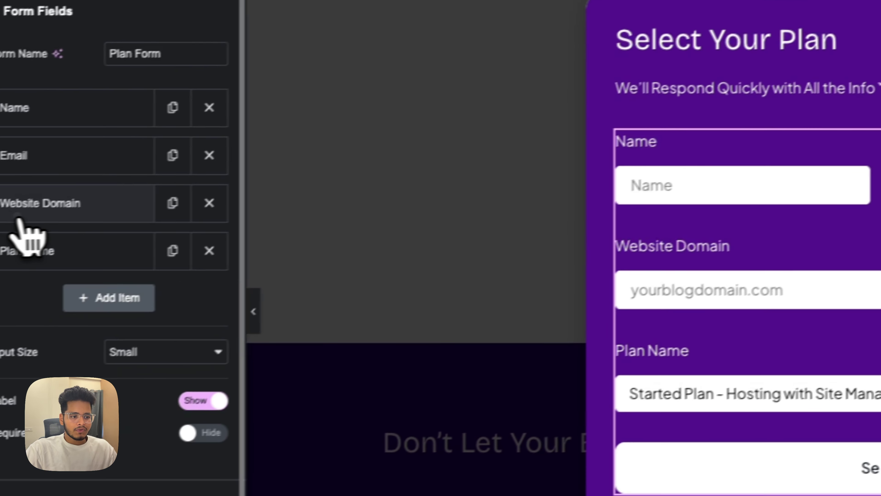
left_click(17, 216)
left_click(31, 110)
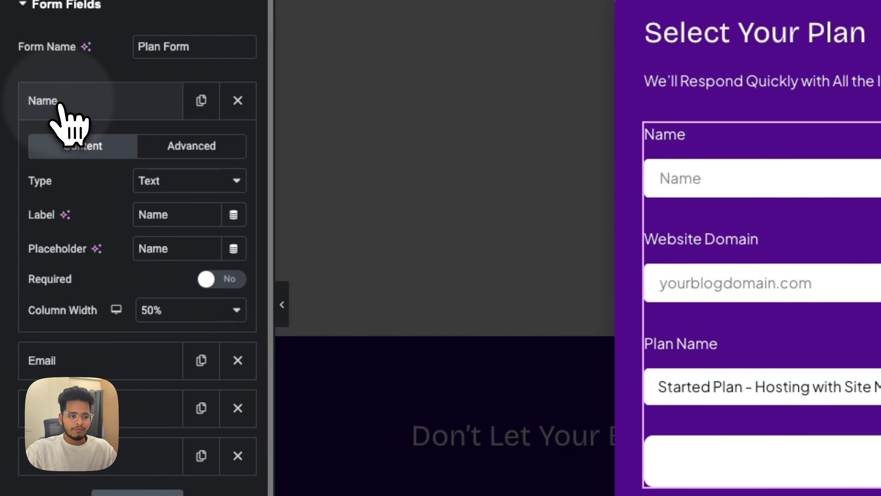
left_click(71, 341)
left_click(80, 408)
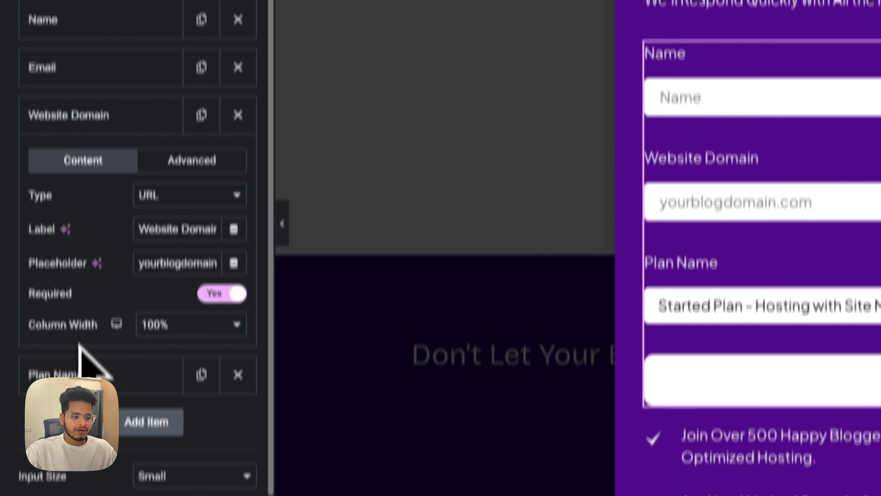
left_click(118, 316)
scroll(111, 306, "down", 3)
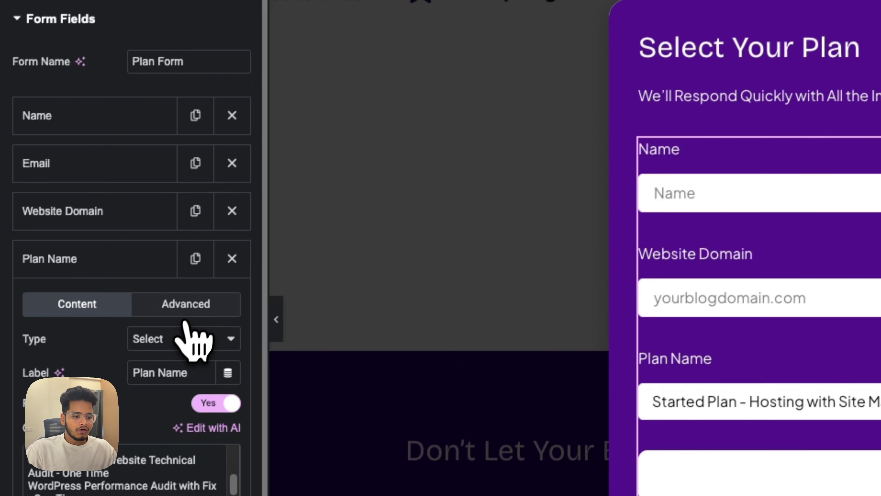
Step: Inspect the Plan Name field's advanced options, including the type and parameter name of its Request Parameter default value
left_click(192, 147)
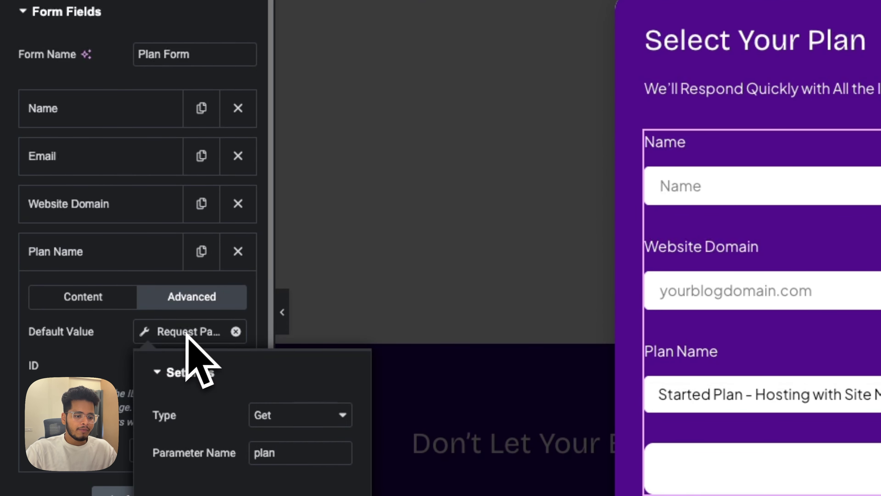
left_click(286, 411)
left_click(213, 428)
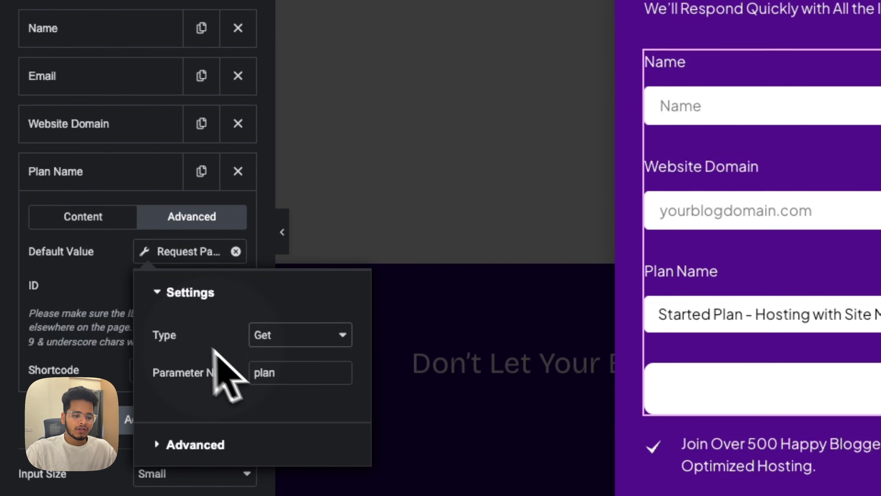
double_click(259, 373)
left_click(54, 277)
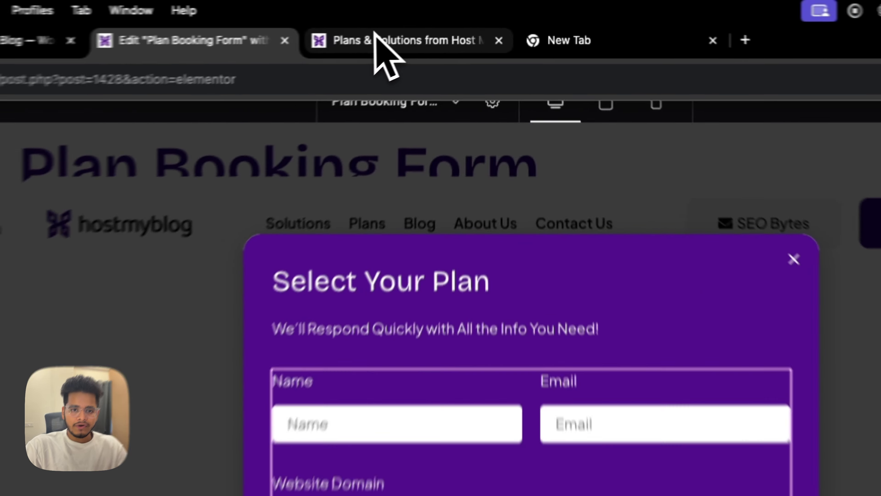
Step: Copy the link of the Starter Plan's Get Started button on the plans page and paste it into the browser's address field
left_click(227, 19)
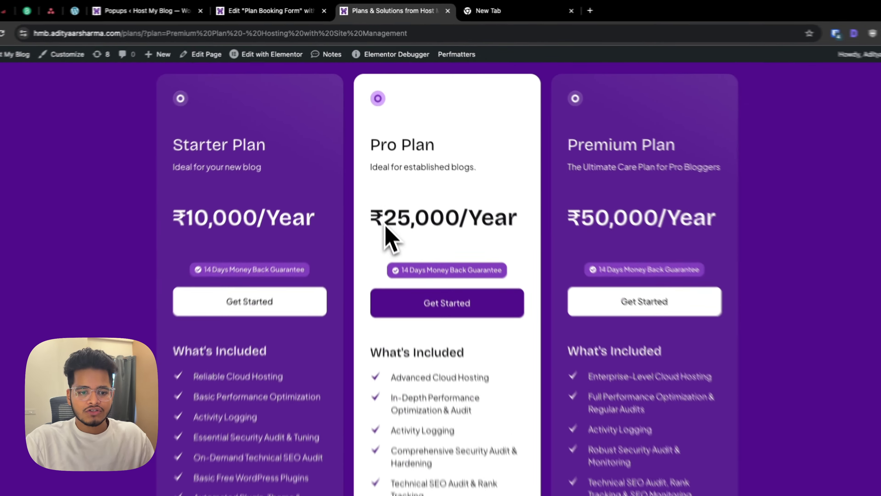
right_click(255, 266)
left_click(277, 328)
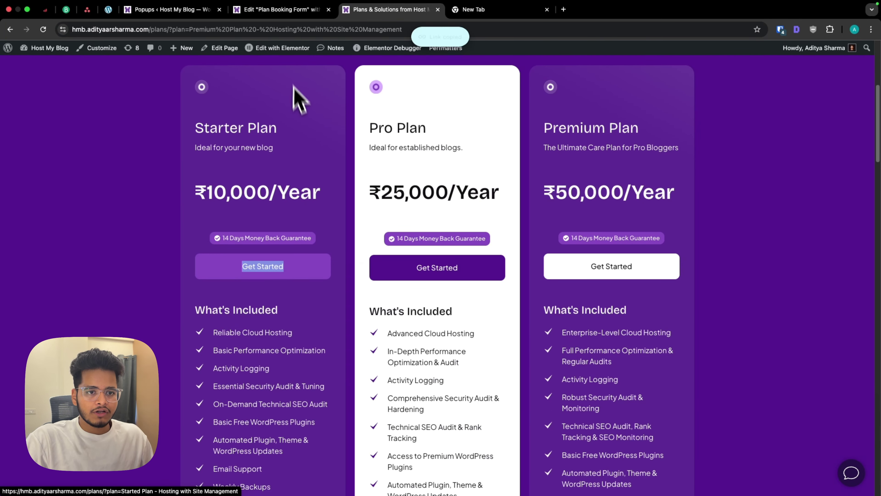
left_click(259, 30)
key("super+v")
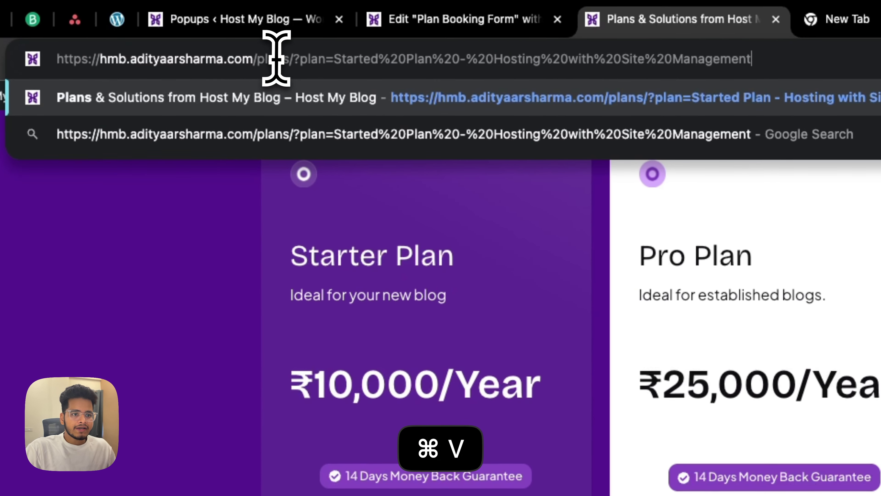
Step: Highlight the plan query parameter in the pasted Starter Plan address to examine how it is built
left_click_drag(289, 57, 807, 98)
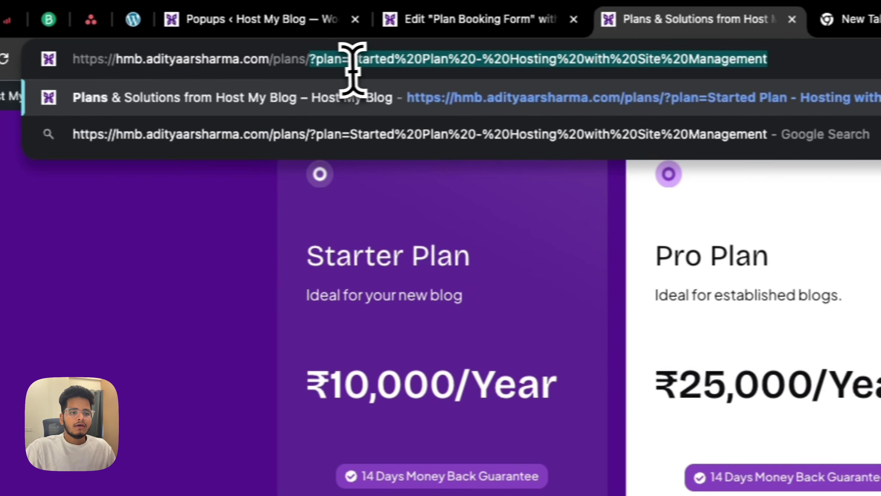
key("Right")
left_click_drag(342, 61, 867, 118)
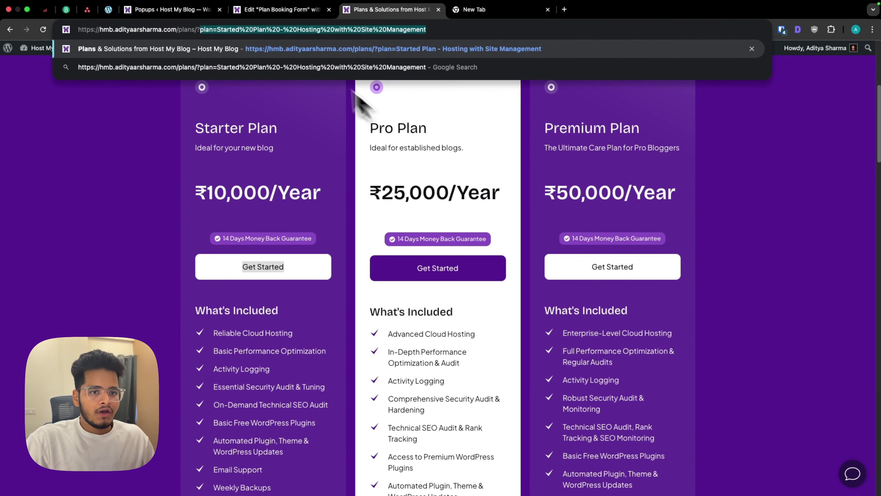
Step: Examine the plan options in the booking form's Plan Name dropdown and return to the plans page to compare
left_click(276, 10)
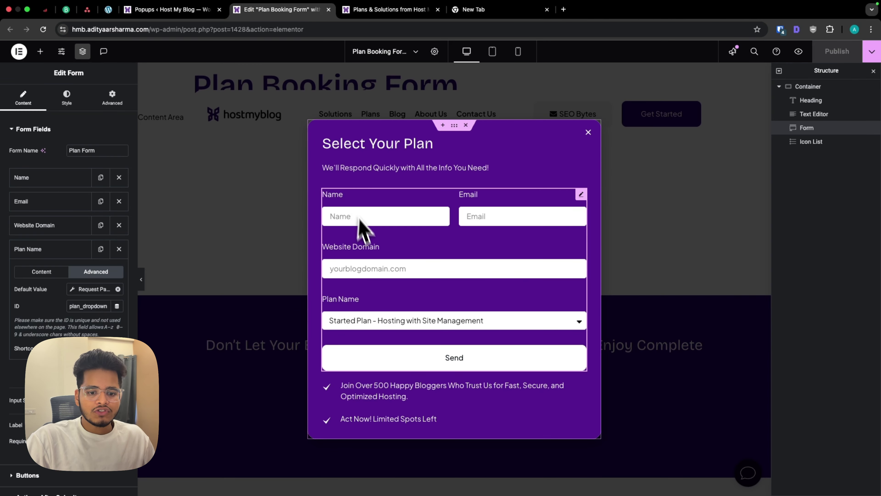
left_click(384, 321)
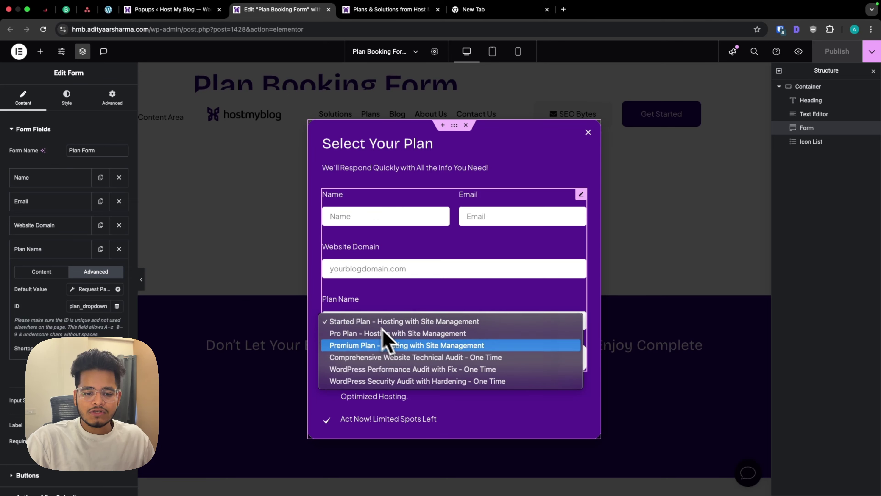
left_click(381, 14)
left_click(382, 10)
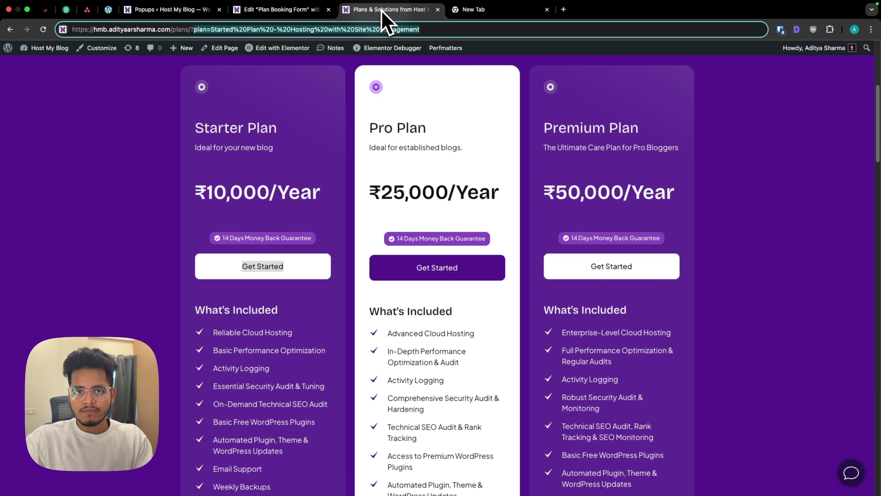
scroll(356, 144, "up", 7)
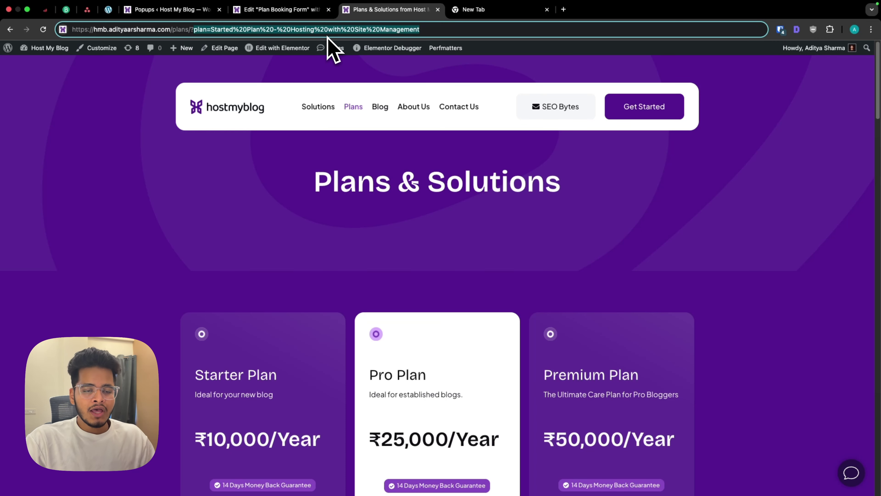
scroll(330, 223, "down", 7)
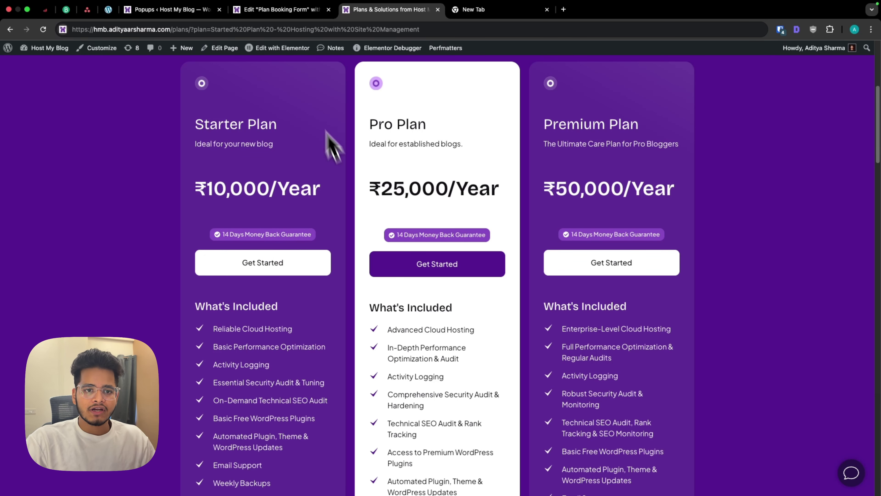
left_click(187, 9)
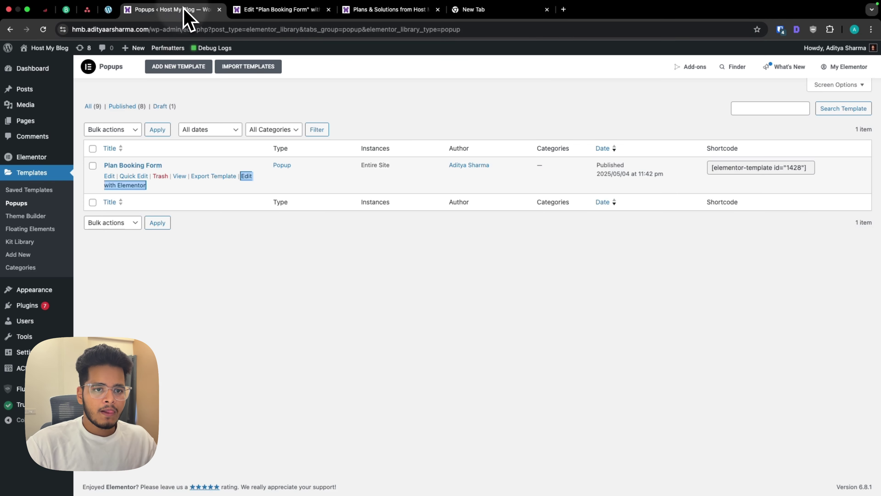
Step: Clear the Plan Name field's default value in the booking form and assign the Request Parameter dynamic tag instead
left_click(283, 10)
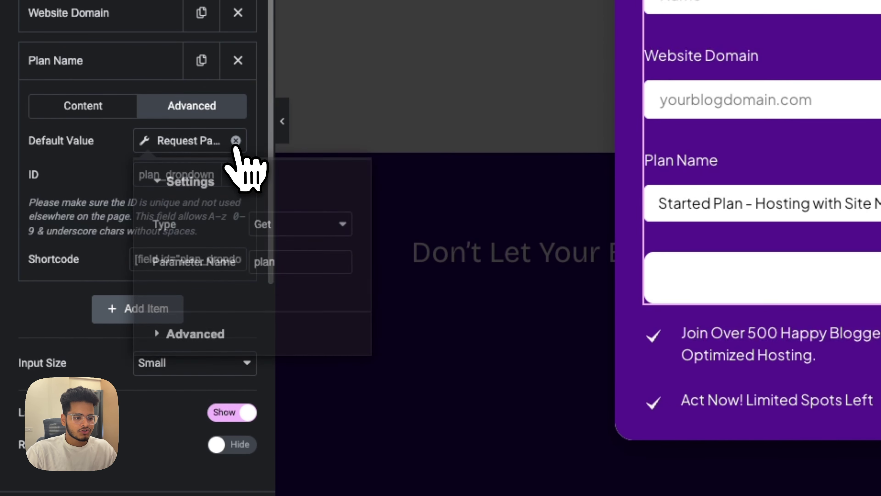
left_click(236, 140)
left_click(234, 141)
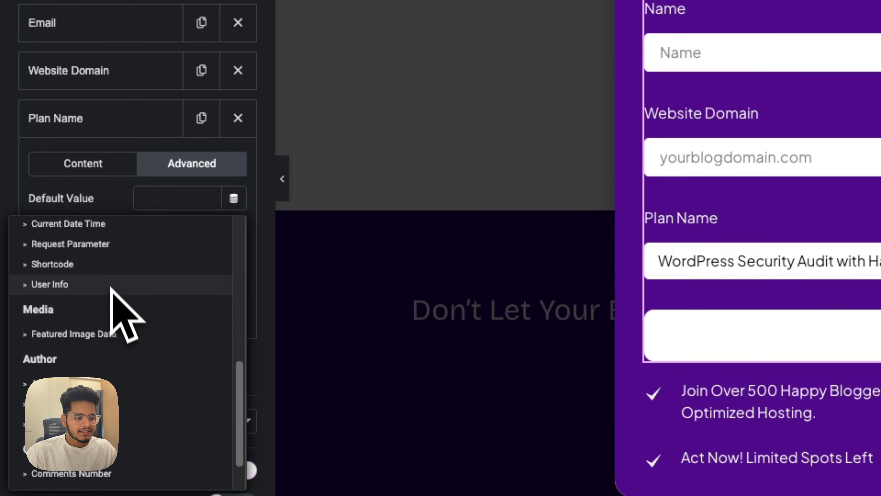
left_click(104, 237)
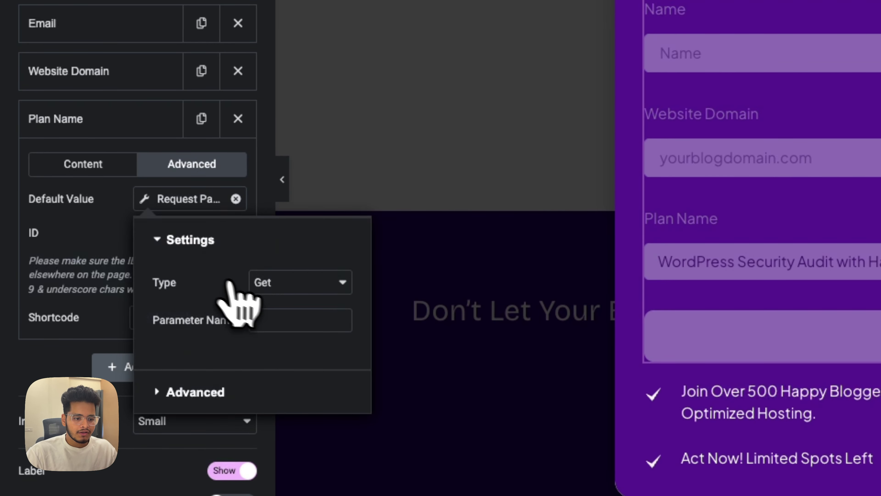
Step: Configure the Plan Name field's request parameter with type Get and the parameter name "plan"
left_click(258, 283)
left_click(196, 335)
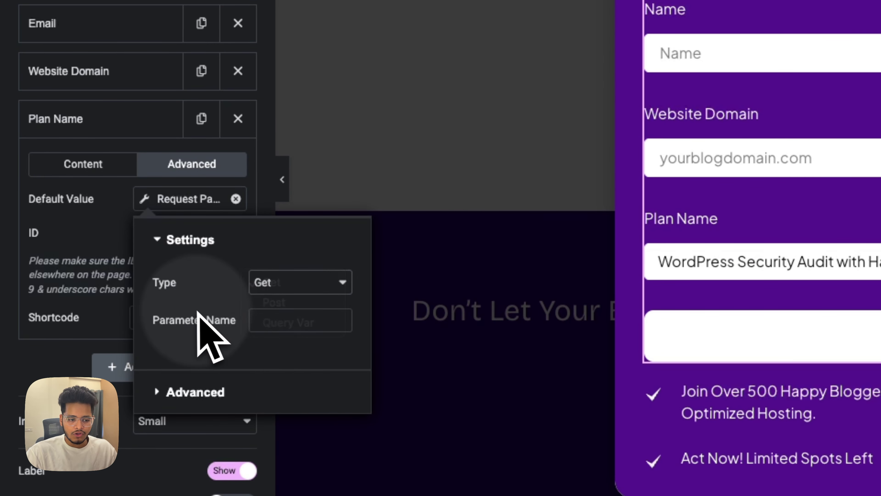
left_click(252, 316)
type("plan")
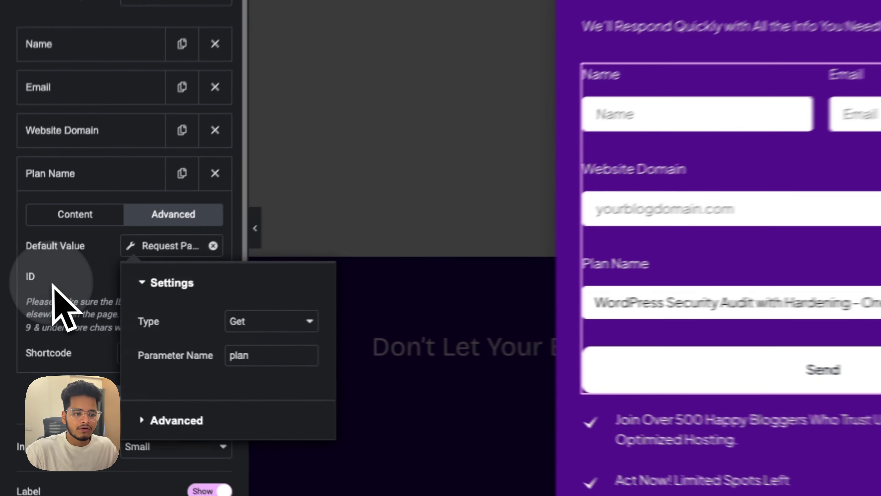
left_click(49, 294)
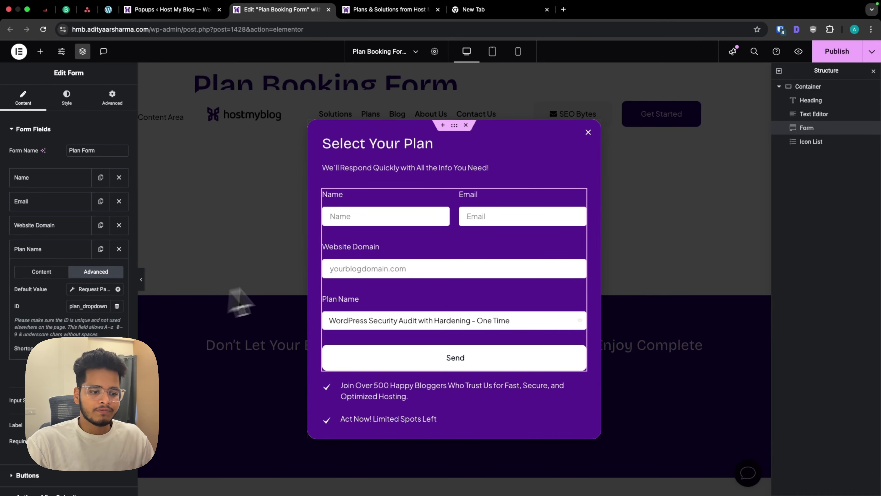
left_click(187, 10)
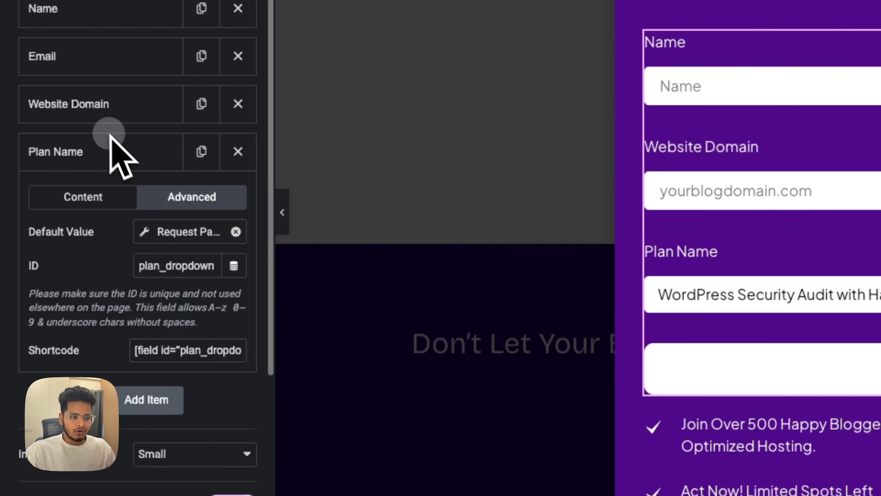
Step: Compare the Plan Name field's dropdown options in the booking form with the Starter Plan heading on the plans page
left_click(66, 195)
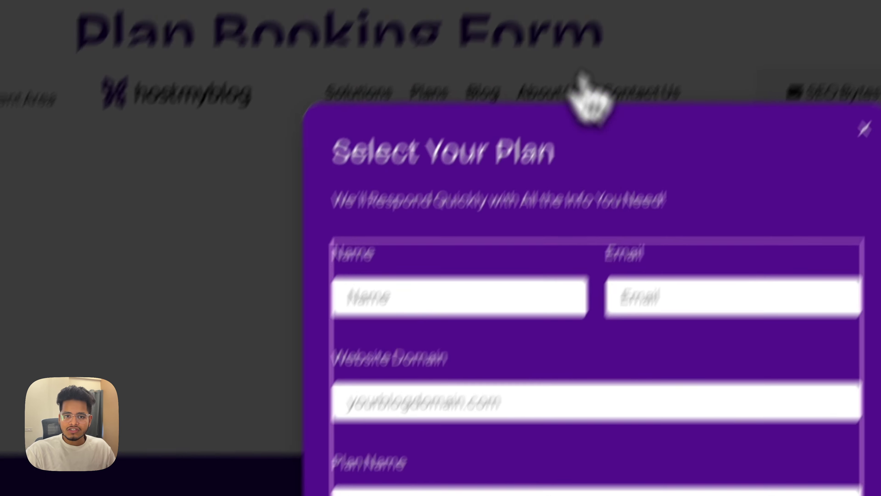
left_click(421, 7)
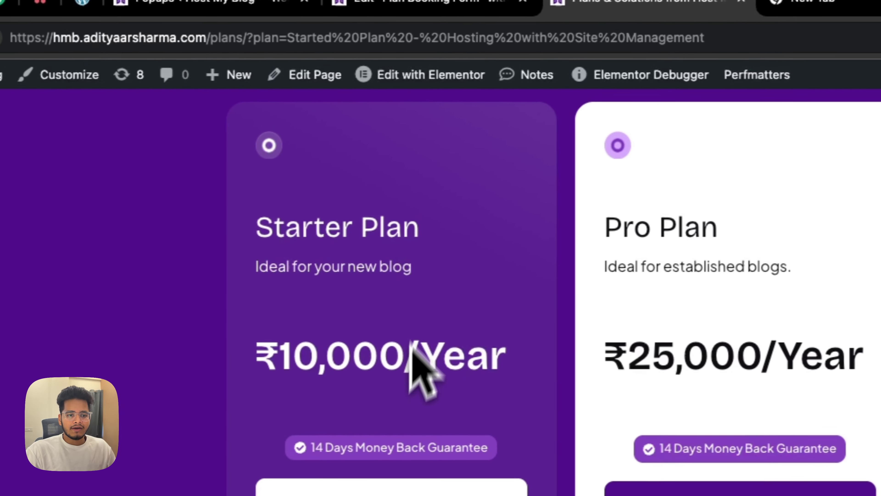
left_click_drag(317, 236, 145, 209)
left_click(250, 6)
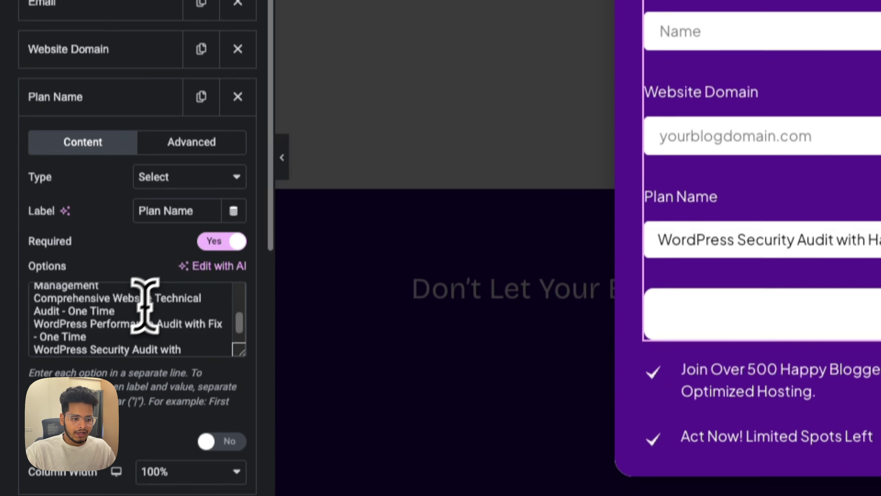
left_click_drag(121, 484, 33, 473)
left_click(524, 14)
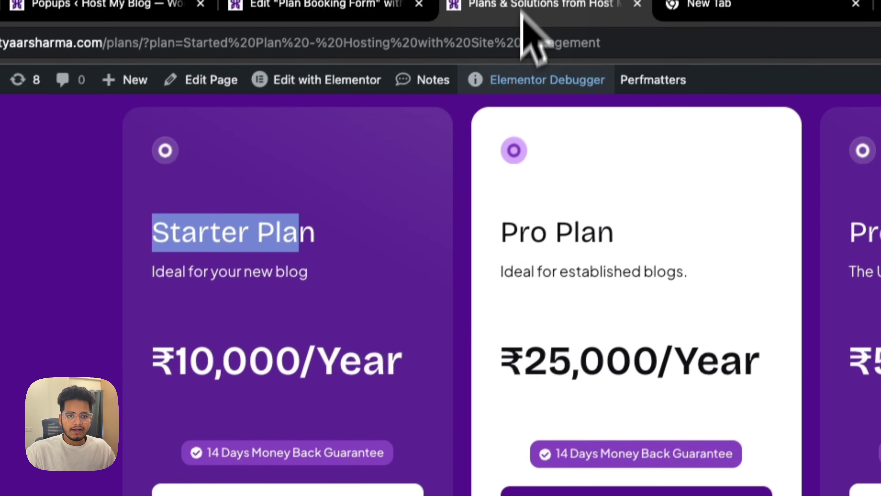
Step: Open the plans page in the Elementor editor and locate the Starter Plan card
mouse_move(331, 118)
left_click(347, 200)
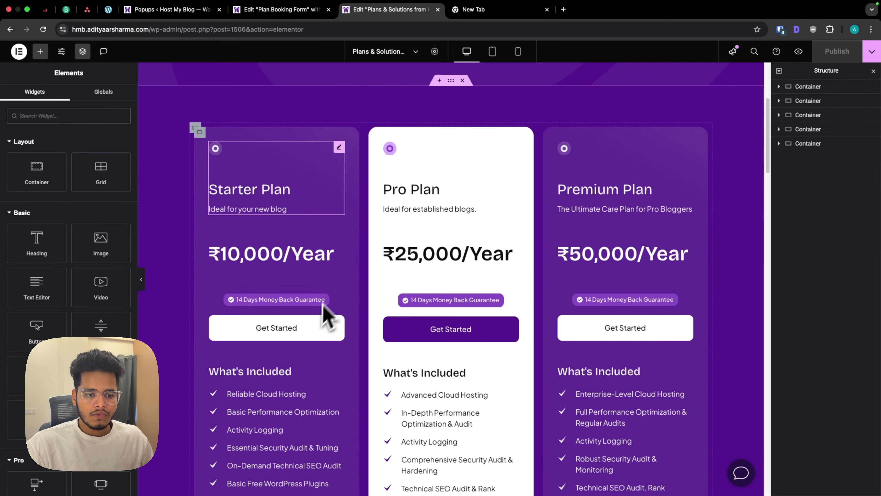
scroll(325, 314, "up", 5)
scroll(305, 347, "down", 8)
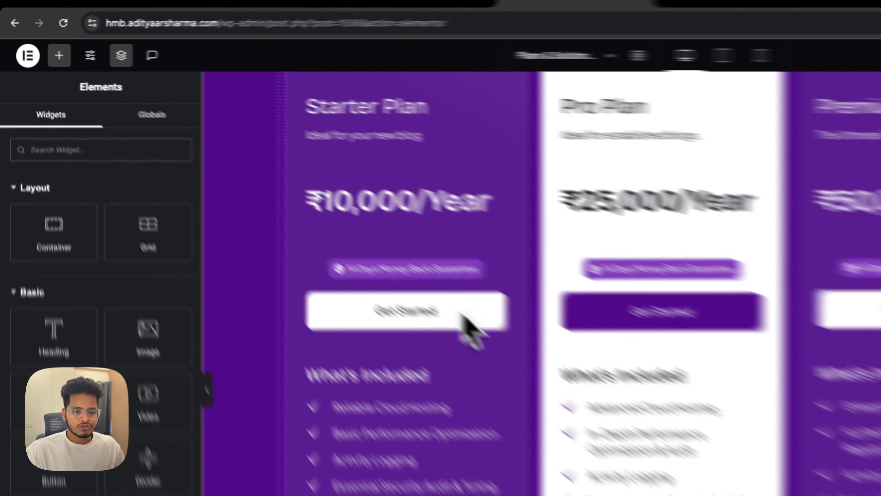
Step: Copy the link of the Starter Plan's Get Started button and paste it into the browser's address bar for inspection
left_click(274, 231)
left_click(122, 392)
key("super+a")
key("super+c")
key("super+l")
key("super+v")
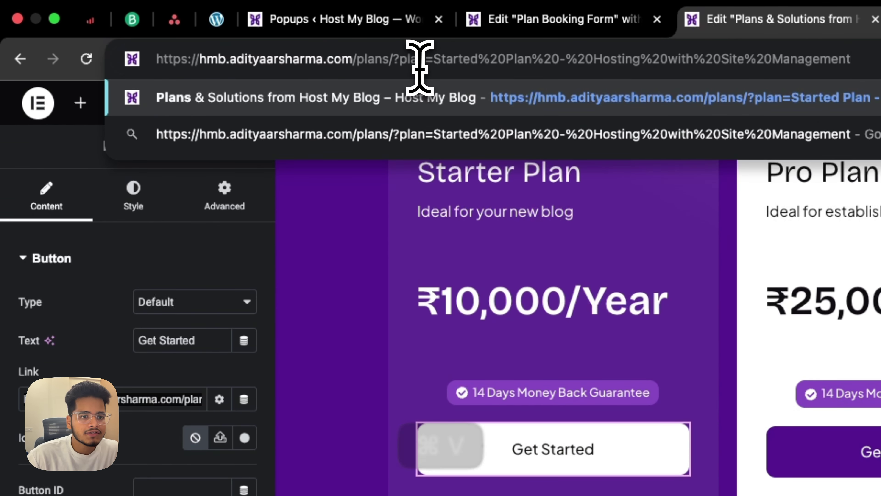
Step: Compare the plan value in the pasted address with the first Plan Name option and highlight its "%20Plan" part
left_click_drag(398, 55, 502, 69)
left_click(481, 61)
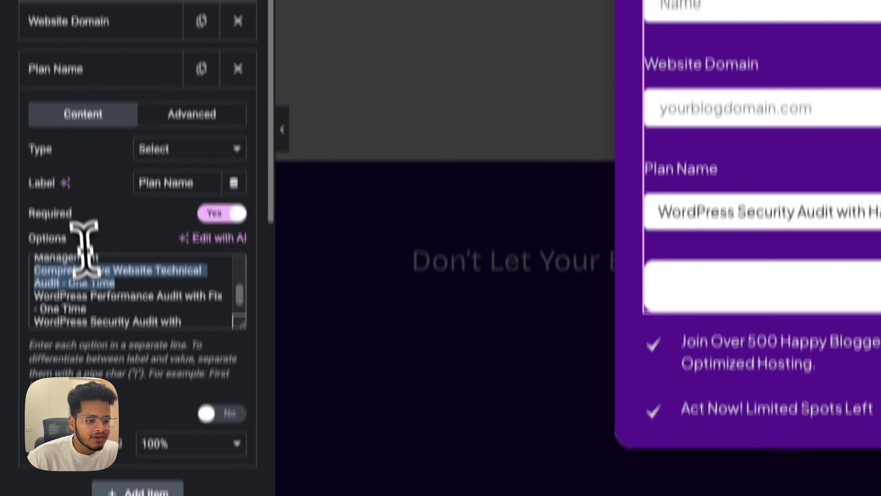
key("super+v")
left_click_drag(117, 201, 44, 194)
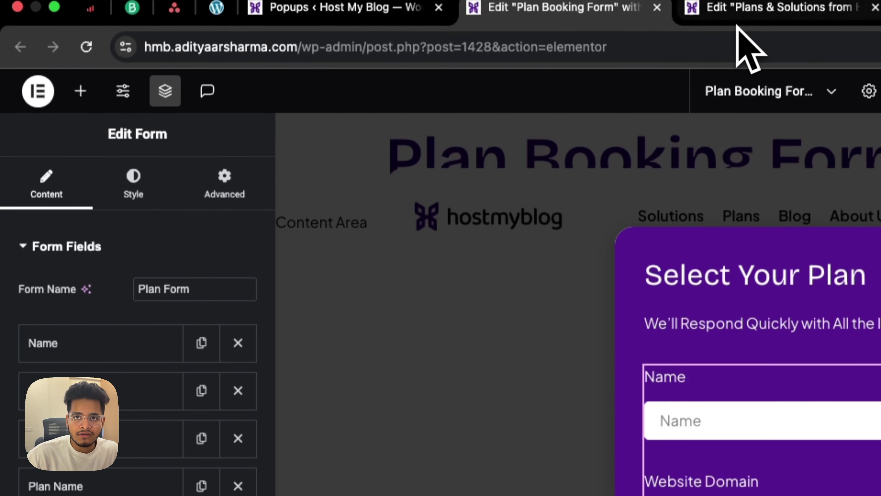
left_click(743, 14)
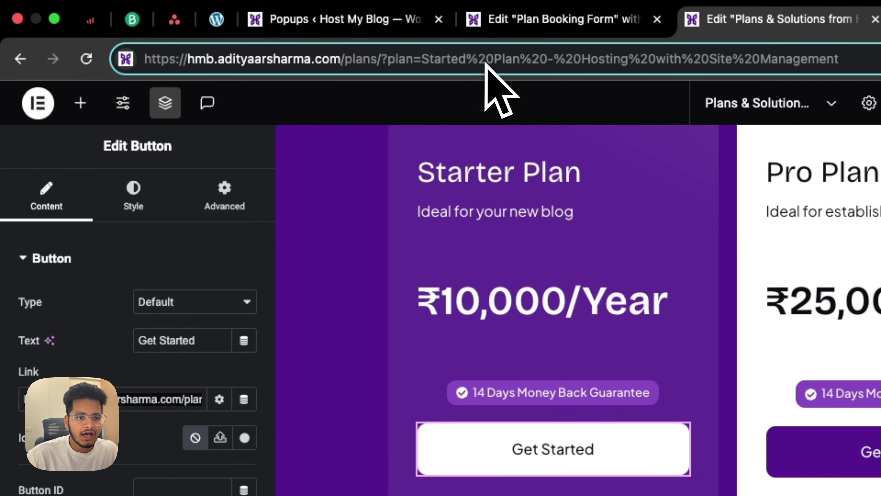
left_click_drag(465, 61, 520, 62)
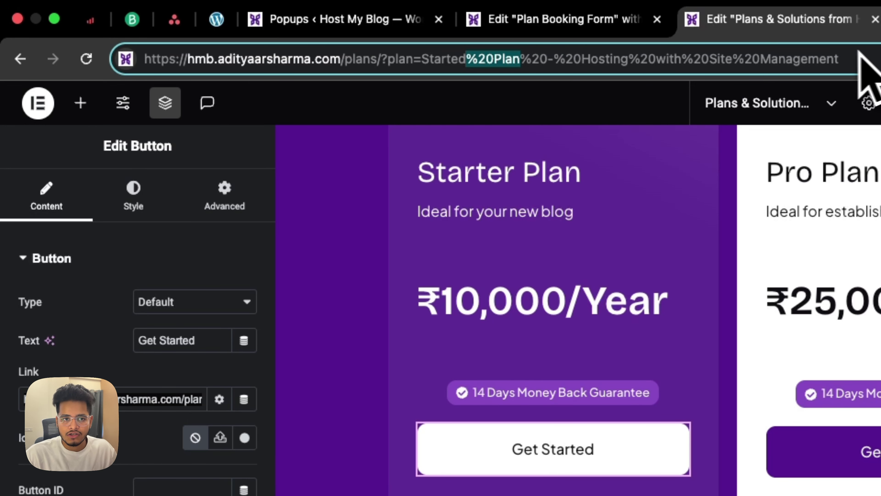
Step: Check the full plan value in the pasted address against the options of the booking form's Plan Name dropdown
left_click(621, 20)
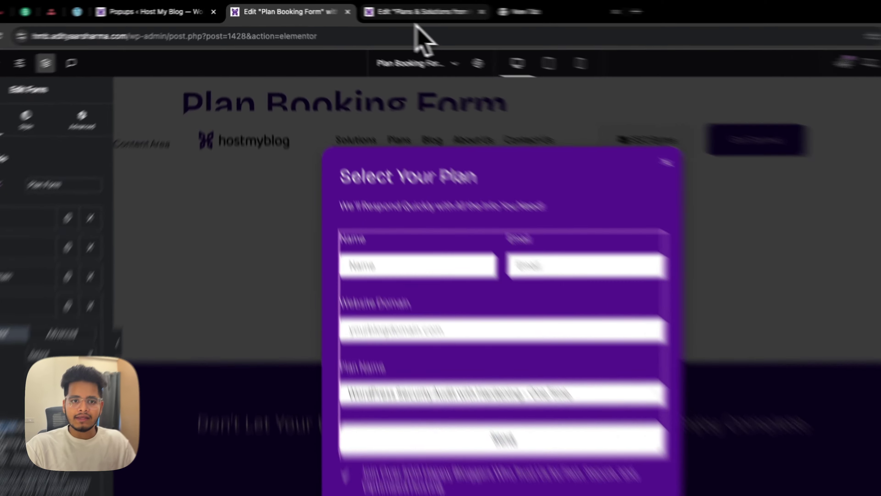
left_click(389, 10)
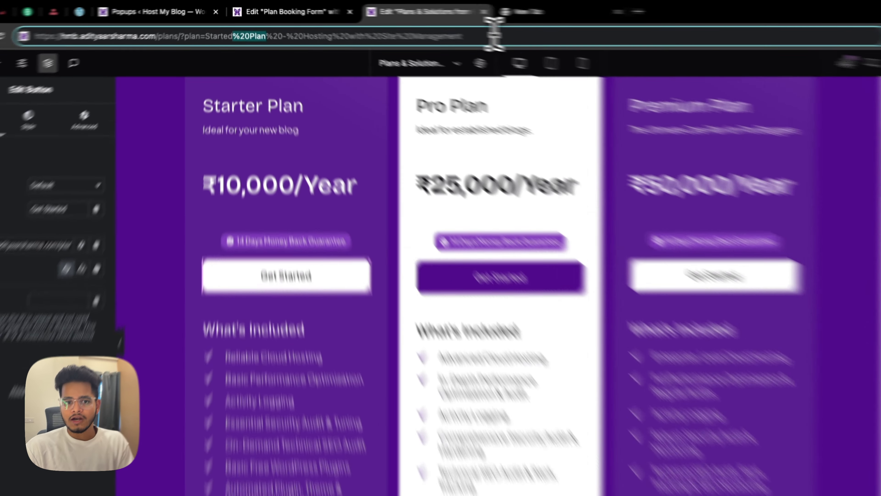
left_click(447, 29)
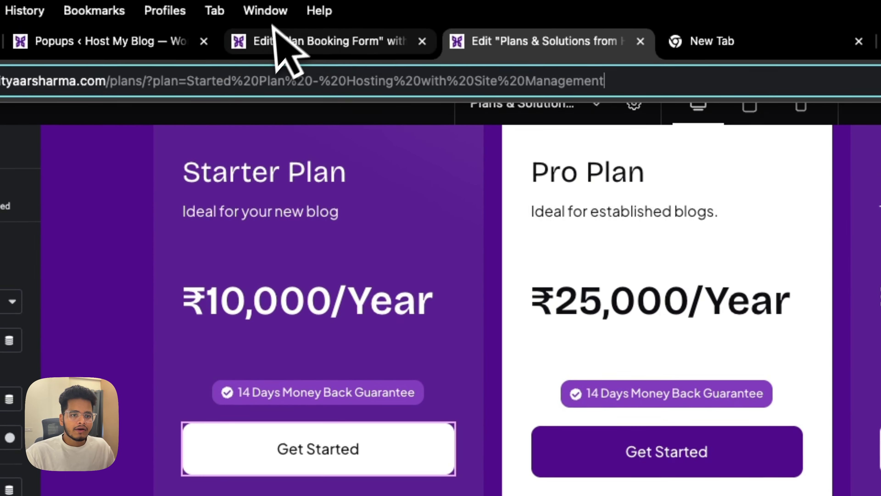
left_click(276, 41)
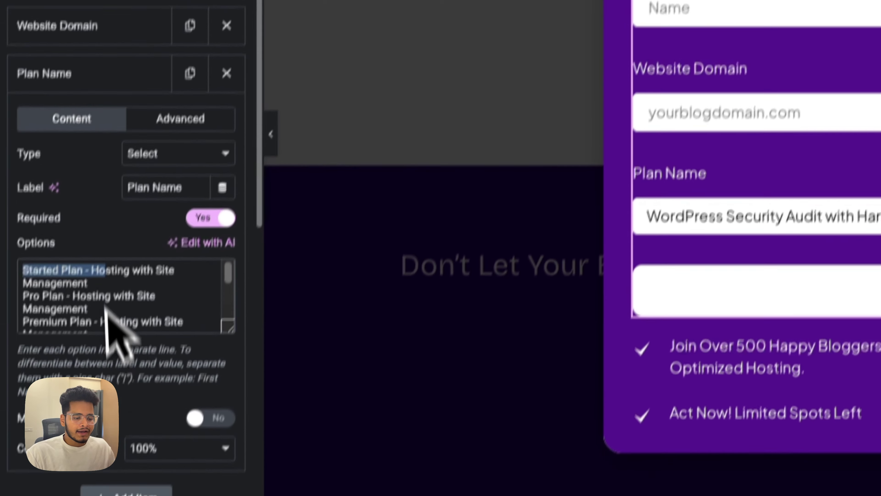
scroll(107, 309, "down", 5)
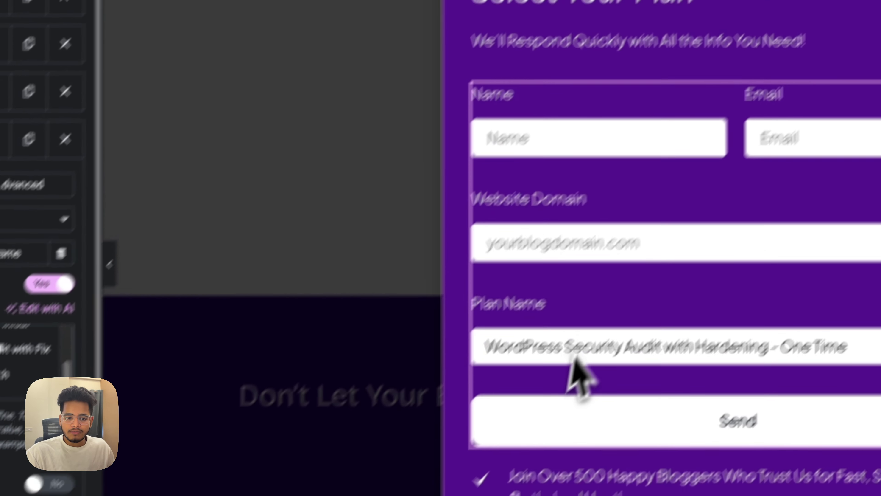
left_click(580, 356)
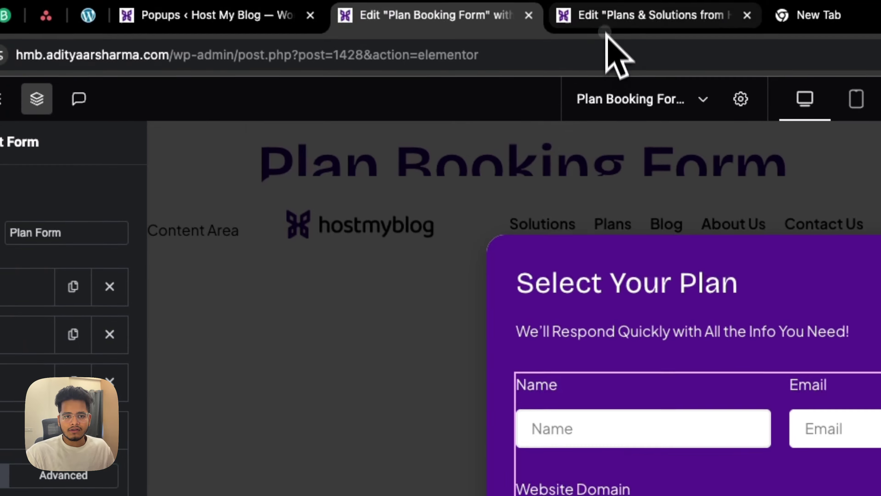
Step: Delete the "a" from "Started" in the pasted address and compare the misspelled plan value with the booking form
left_click(607, 29)
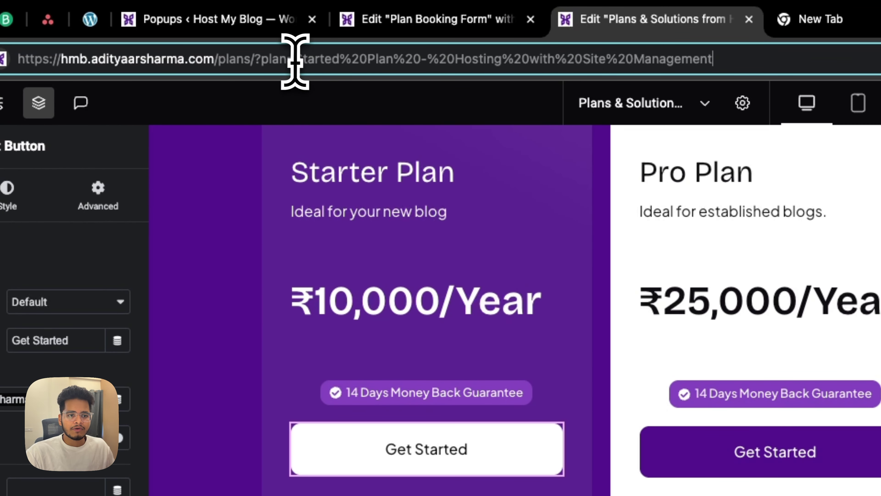
key("BackSpace")
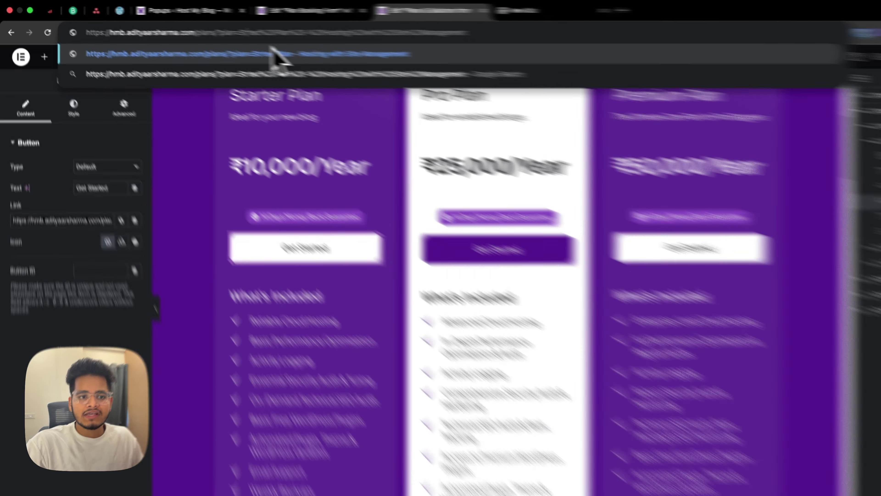
left_click(277, 9)
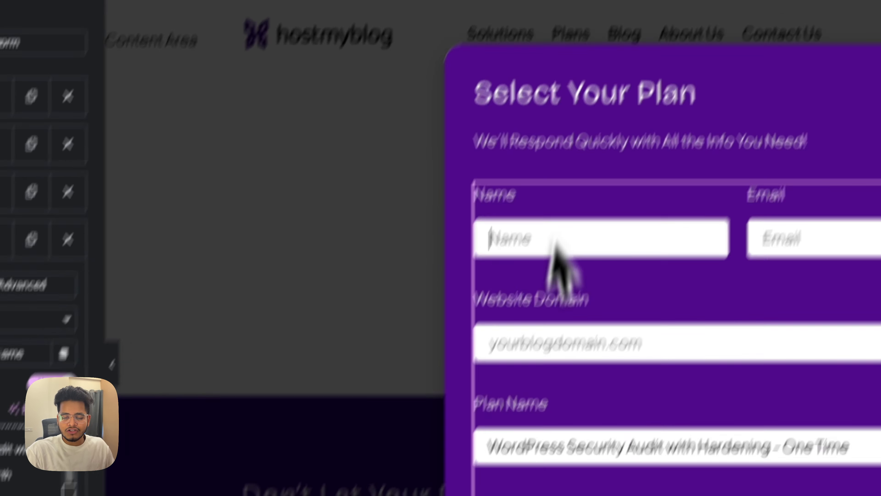
left_click(514, 16)
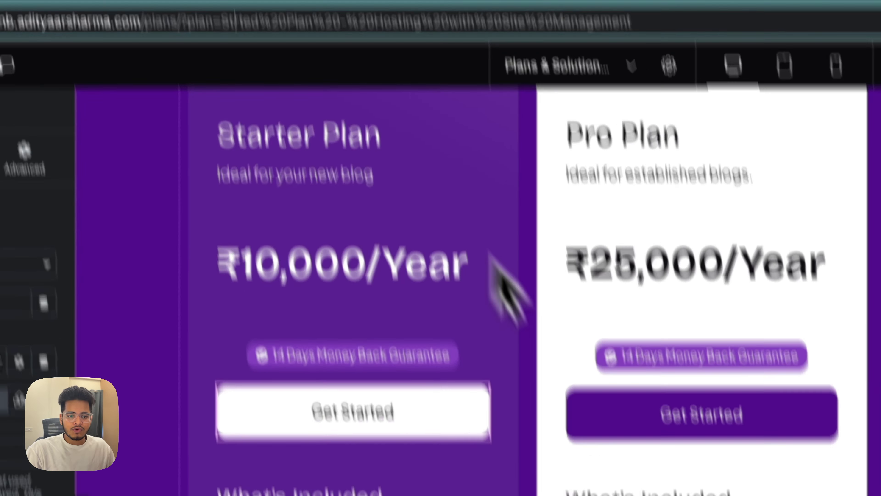
left_click(208, 6)
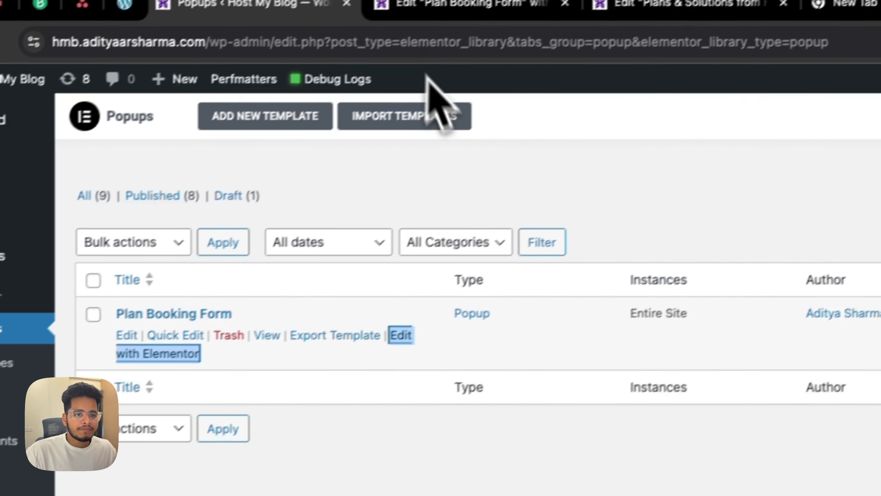
left_click(447, 5)
left_click(682, 5)
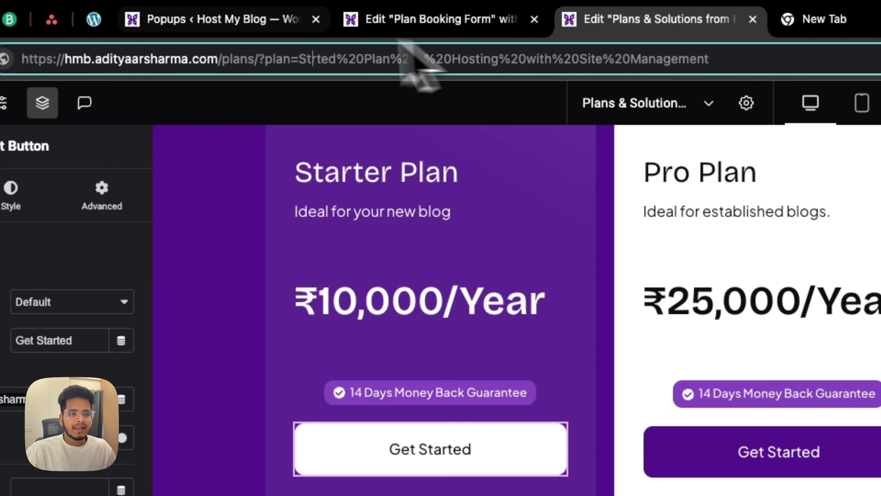
Step: Open the Plan Form Trigger Query snippet in FluentSnippets and highlight the code that reads the "plan" parameter
left_click(223, 19)
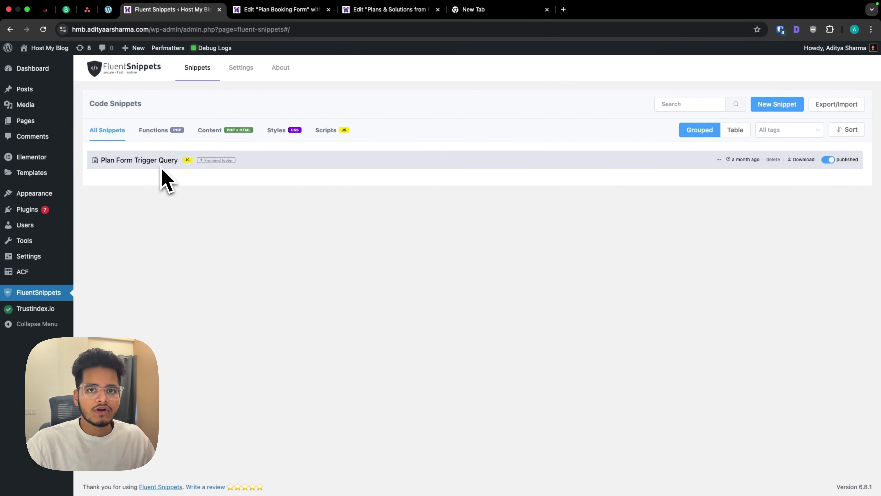
left_click(154, 162)
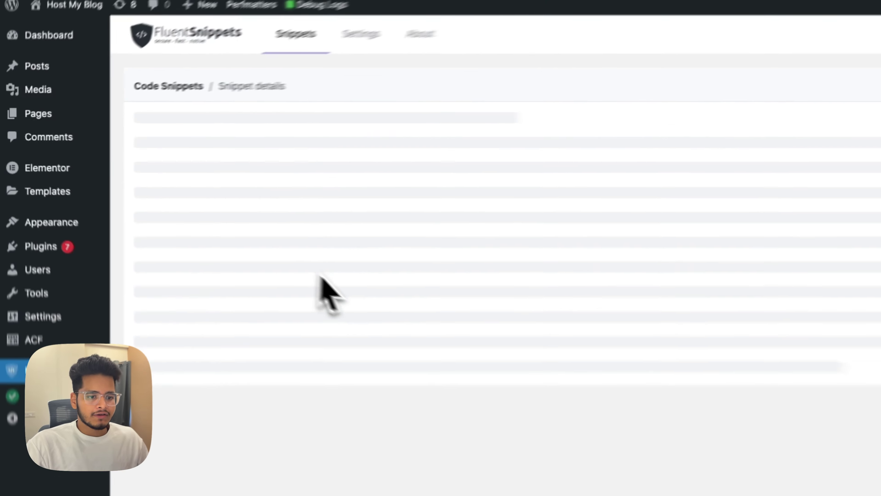
left_click(167, 286)
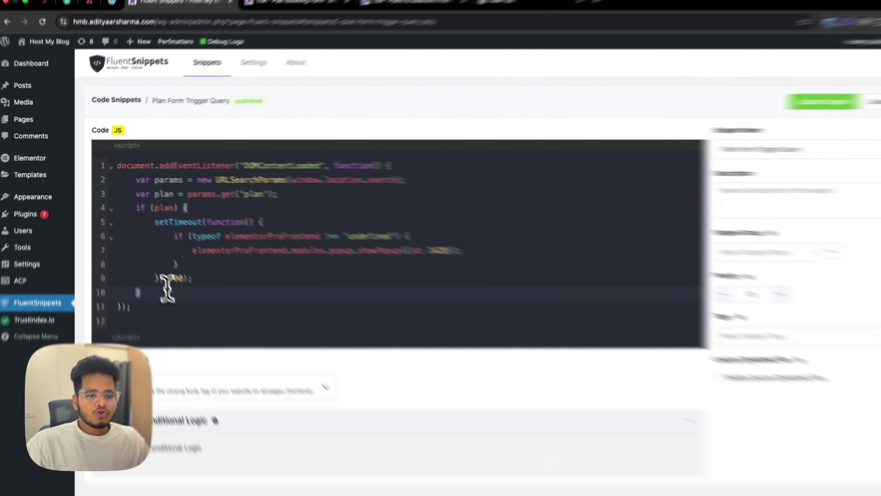
left_click_drag(448, 233, 360, 209)
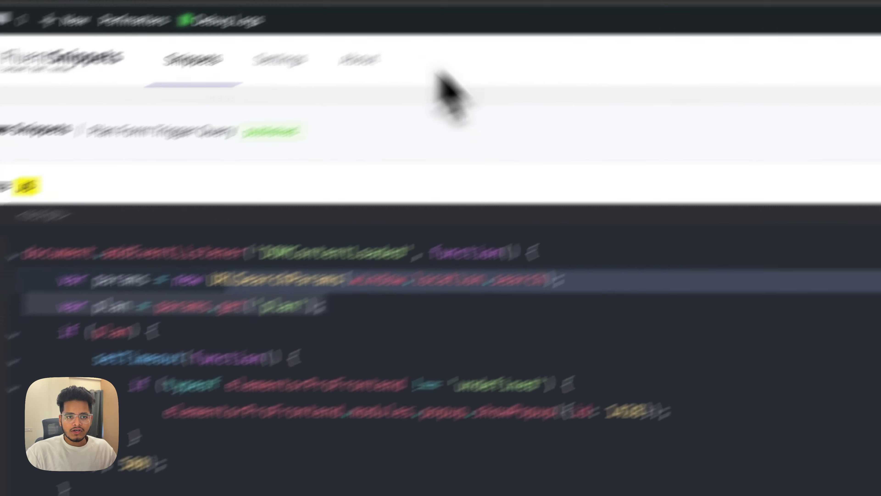
Step: Review the booking form popup's display conditions and advanced rules, and close its Elementor editor
left_click(258, 12)
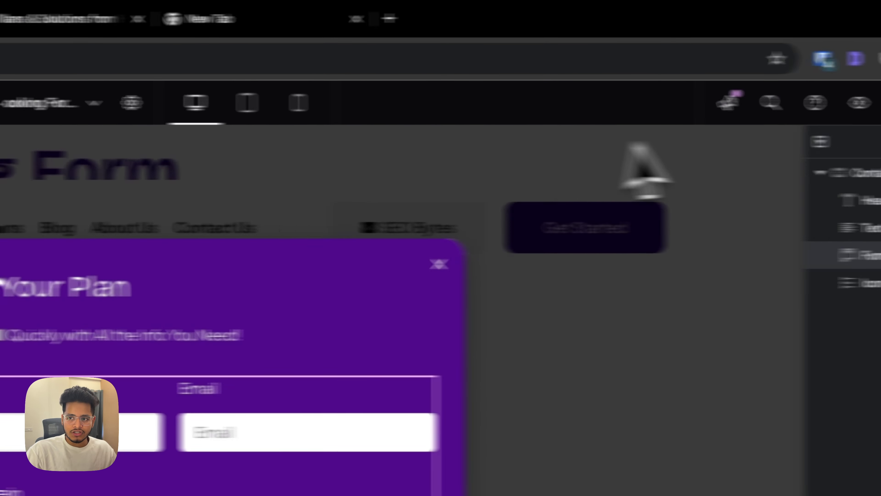
left_click(852, 114)
left_click(800, 149)
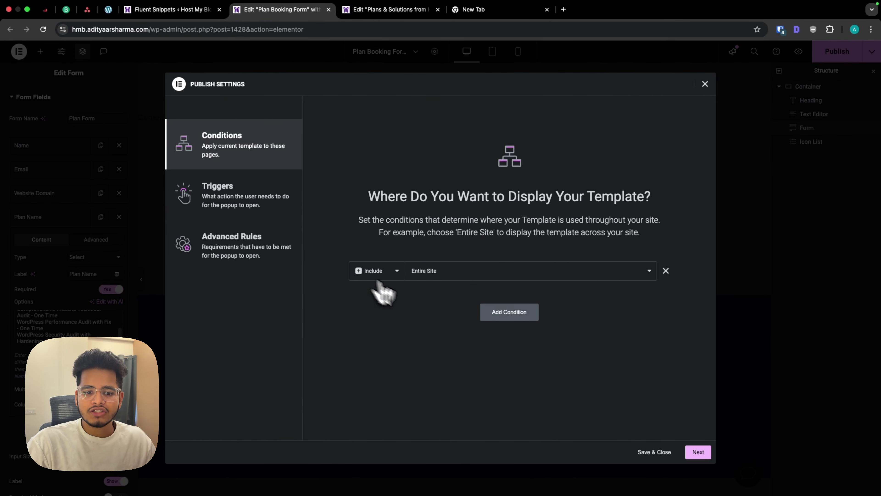
left_click(265, 240)
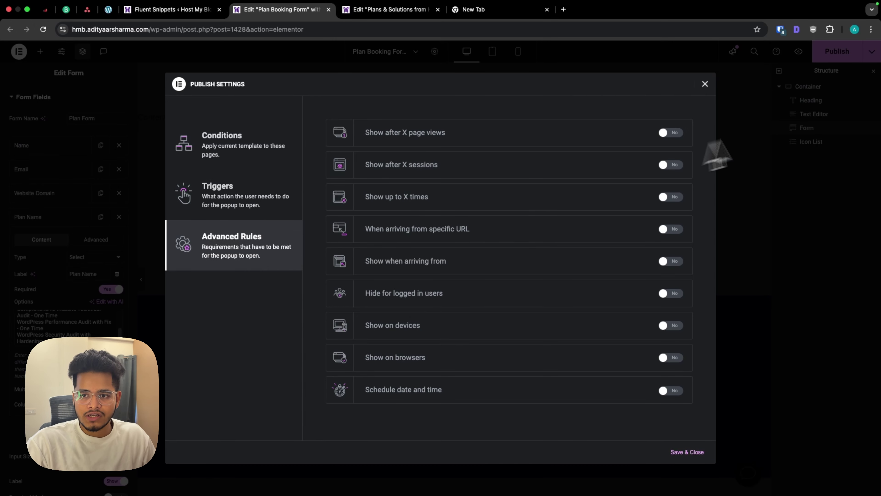
left_click(708, 85)
left_click(329, 9)
left_click(473, 182)
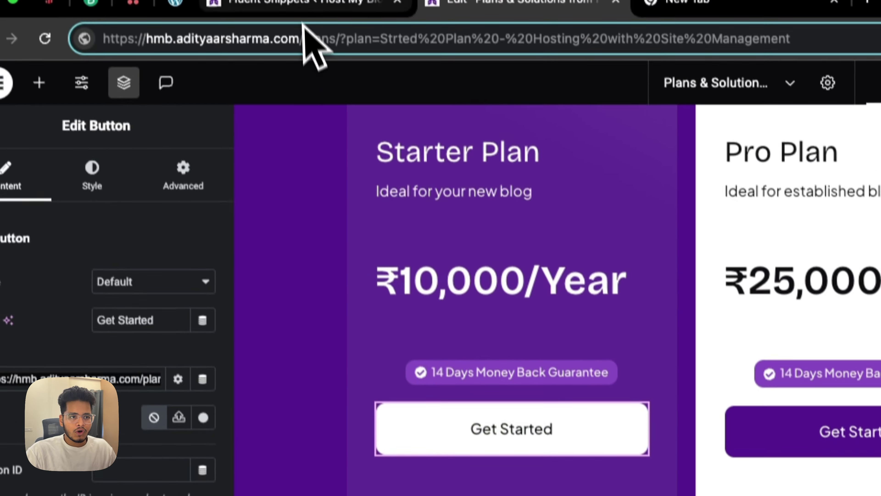
Step: Return to the Plan Form Trigger Query snippet and examine the popup ID in its showPopup call
left_click(226, 14)
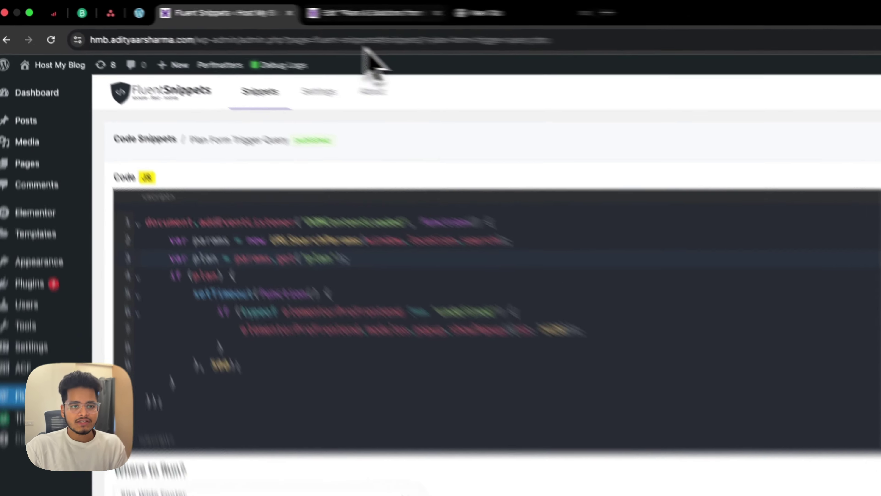
left_click(252, 13)
left_click(189, 11)
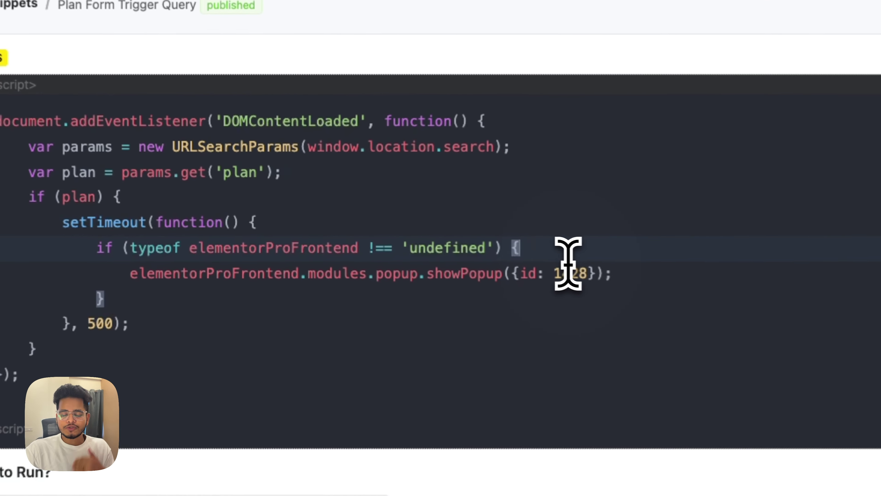
left_click(413, 244)
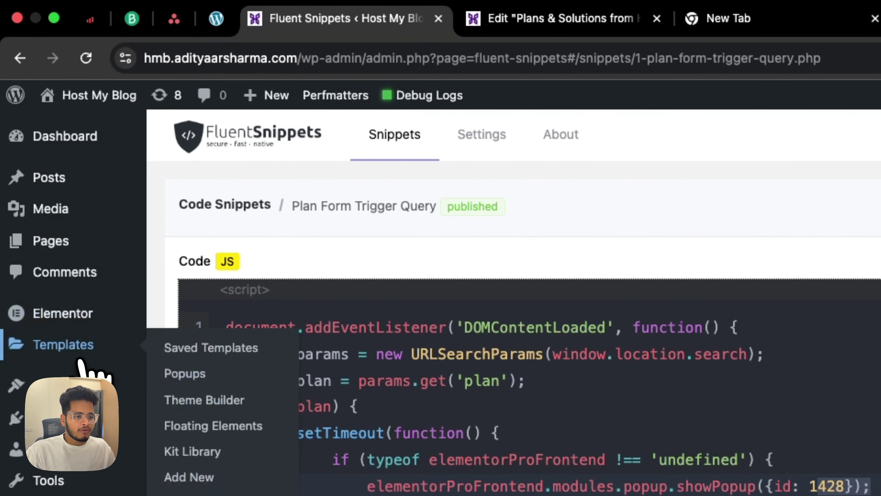
Step: Open the Popups template list in a separate browser tab
right_click(80, 359)
left_click(91, 360)
left_click(532, 28)
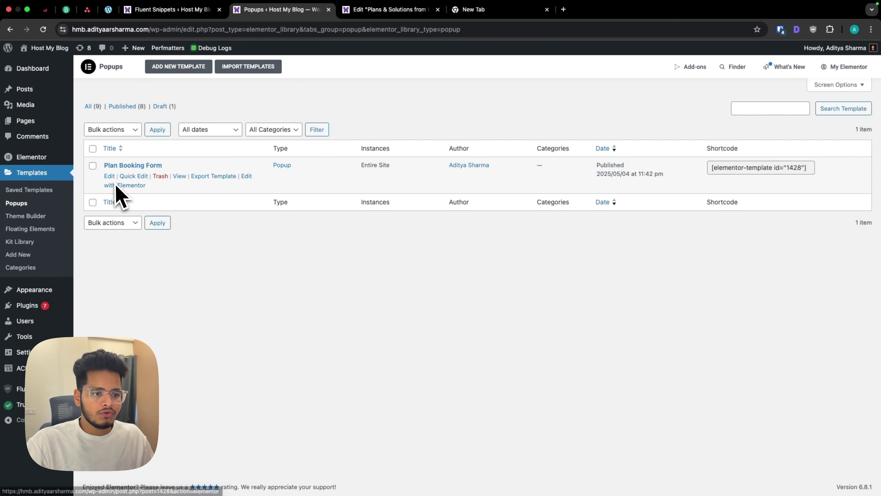
Step: Paste the Plan Booking Form popup's edit link into the address bar and copy the post ID 1428 from it
right_click(113, 176)
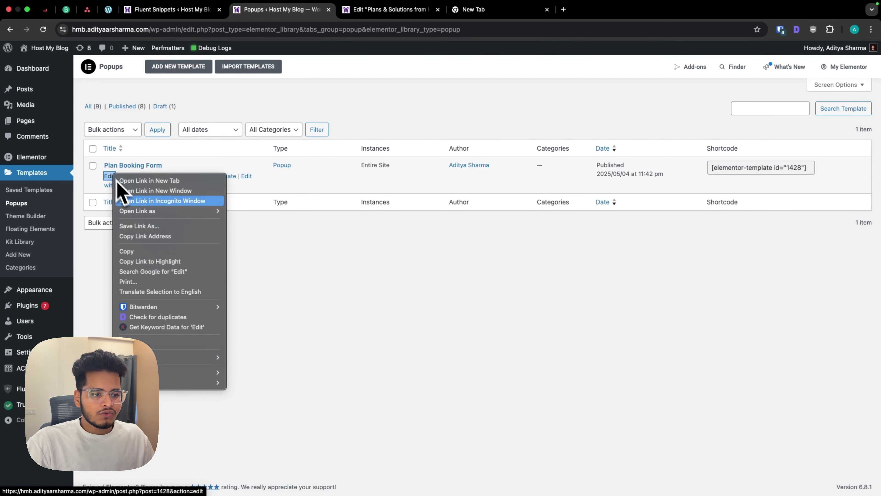
left_click(145, 237)
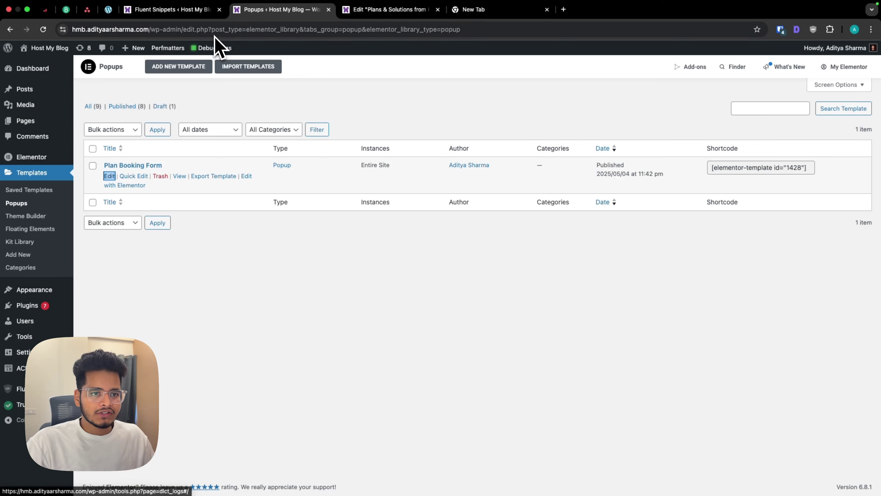
left_click(243, 29)
type("https://hmb.adityaarsharma.com/wp-admin/post.php?post=1428&action=edit")
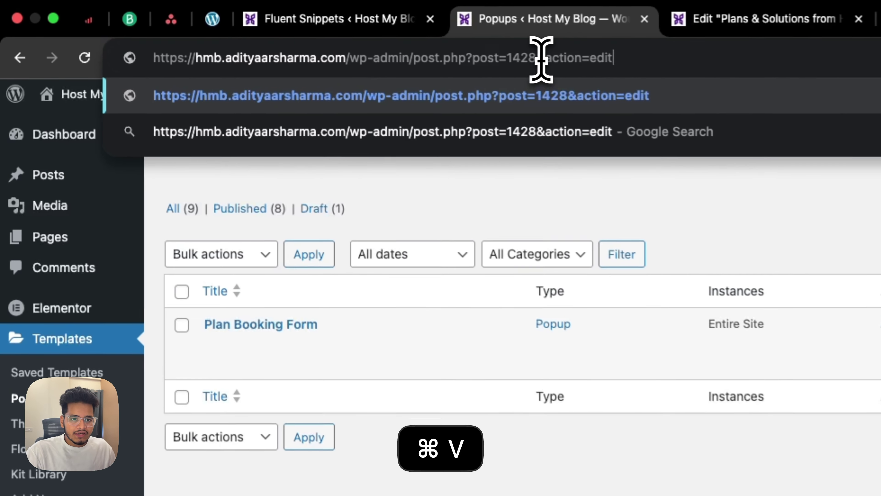
left_click(426, 47)
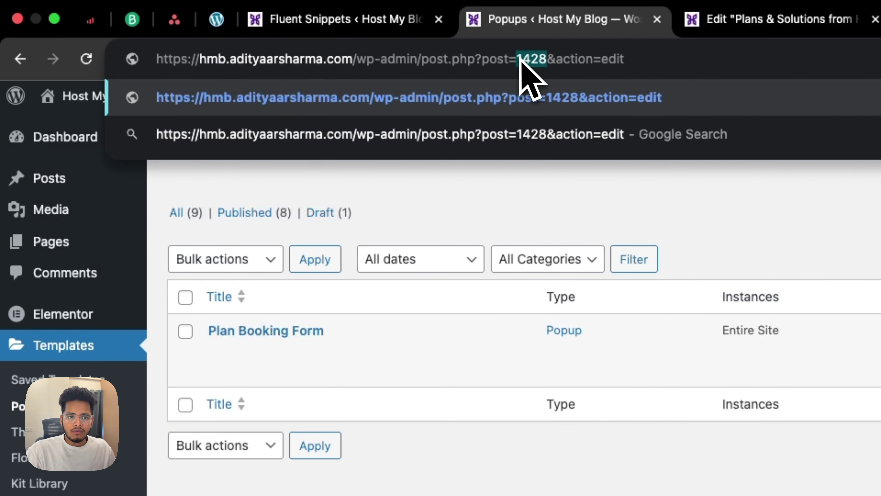
key("super+c")
Step: Go back to the Plan Form Trigger Query snippet and compare its showPopup ID with the copied post ID
left_click(347, 19)
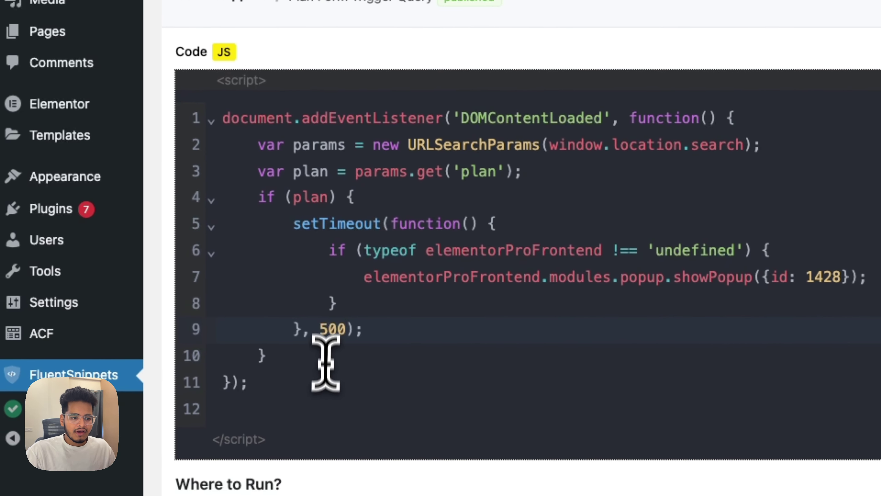
left_click(326, 309)
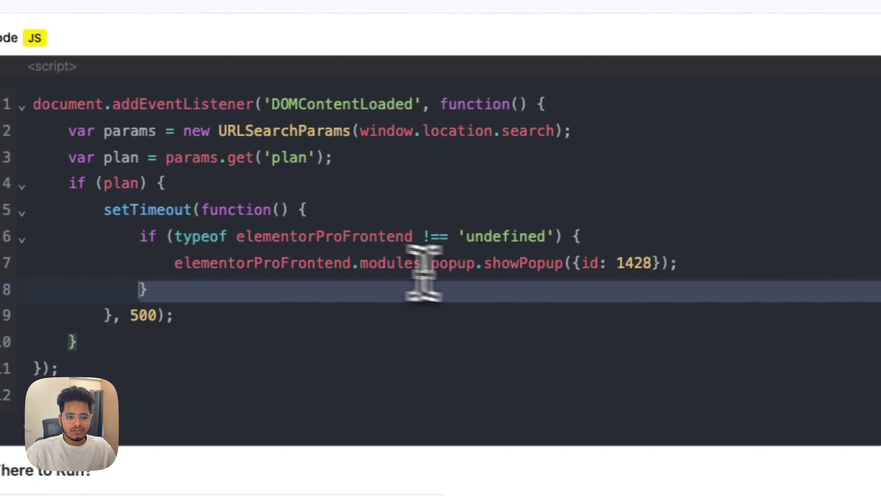
left_click(302, 163)
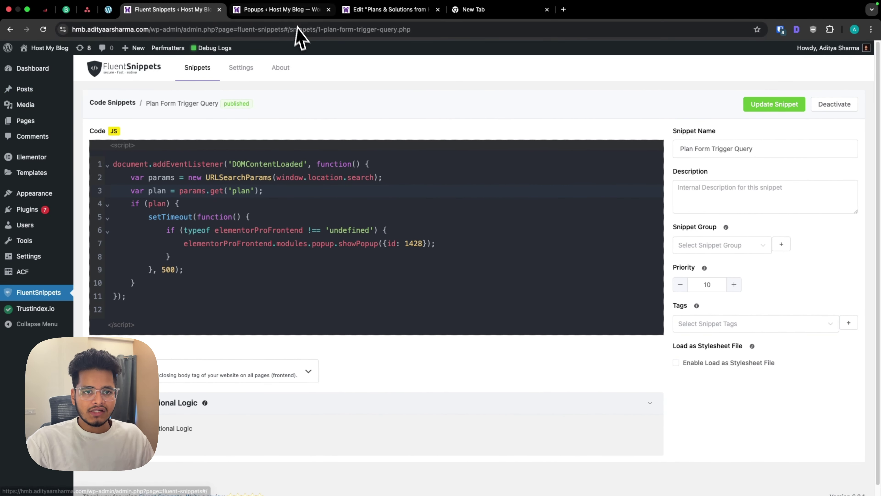
Step: Preview the Plans & Solutions page and open the Starter Plan's booking form to check the Plan Name selection and its options
key("ctrl+Tab")
key("ctrl+Tab")
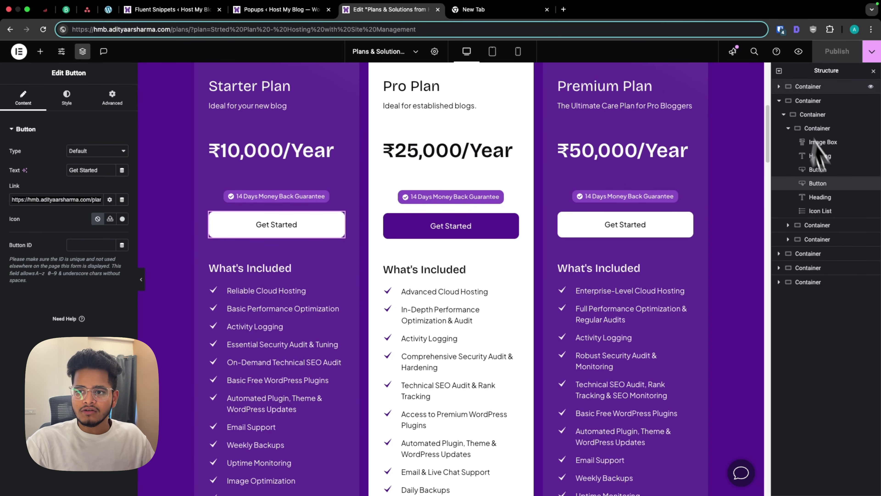
left_click(798, 52)
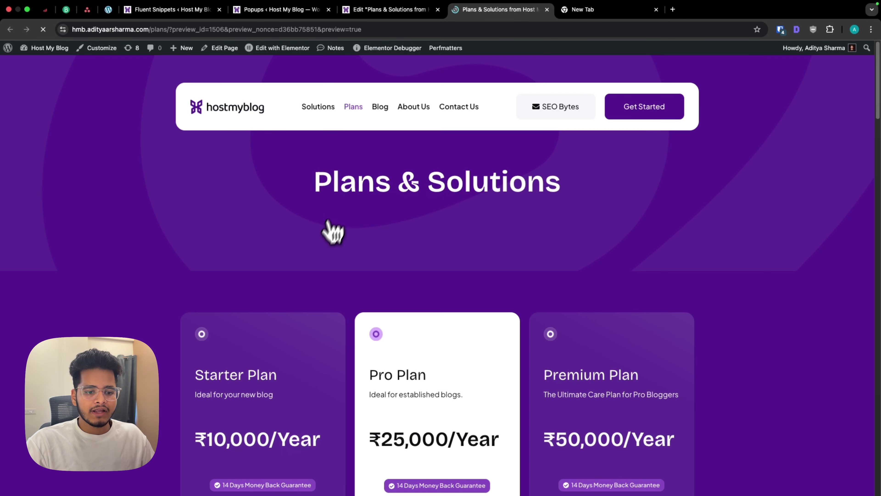
scroll(312, 243, "down", 5)
scroll(302, 267, "up", 2)
left_click(262, 335)
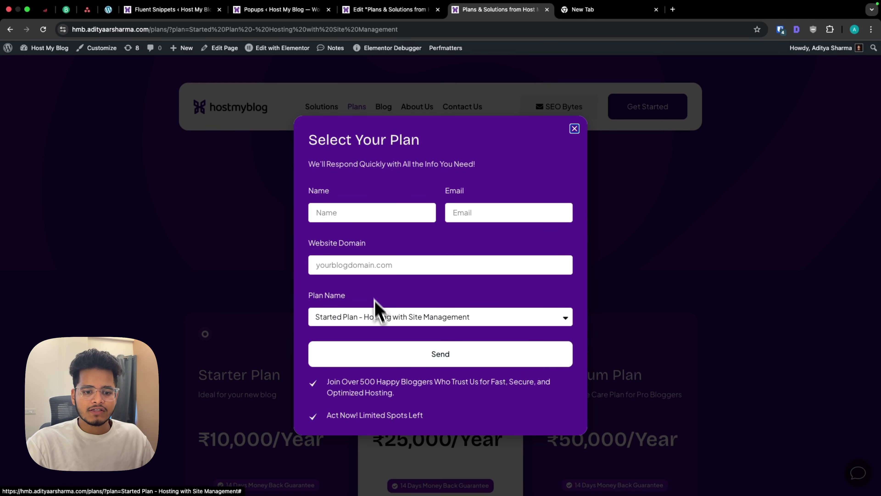
left_click(363, 319)
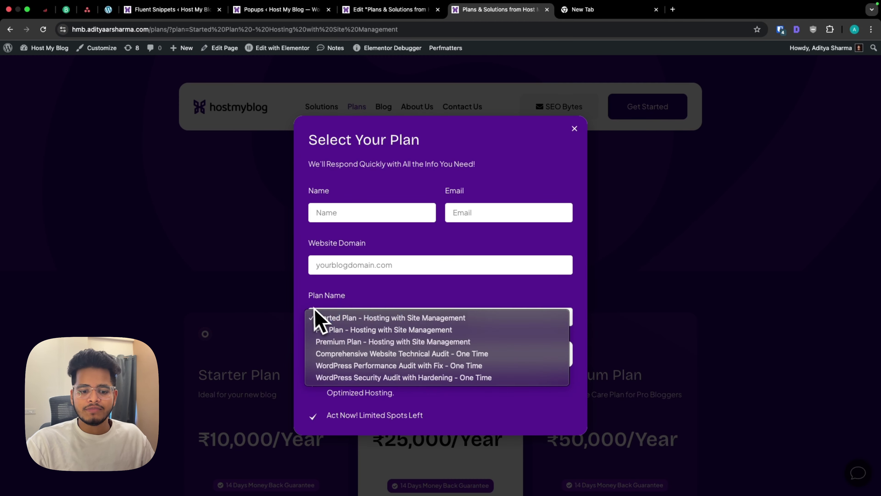
left_click(314, 317)
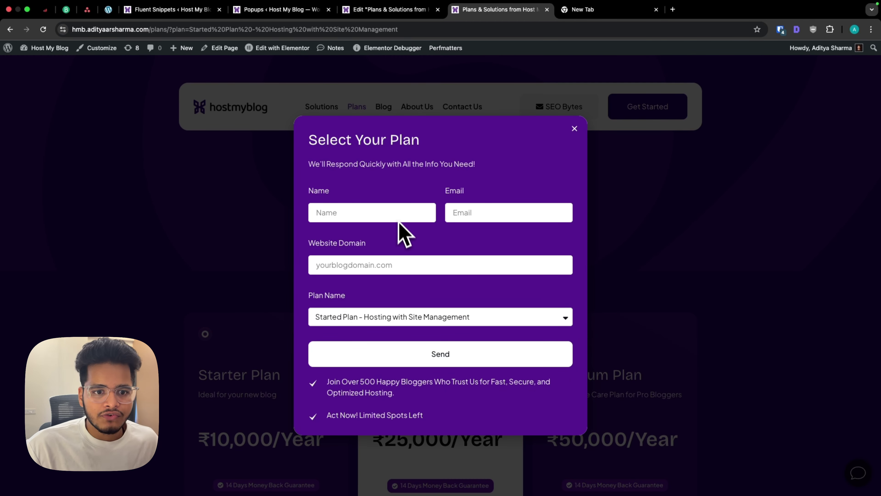